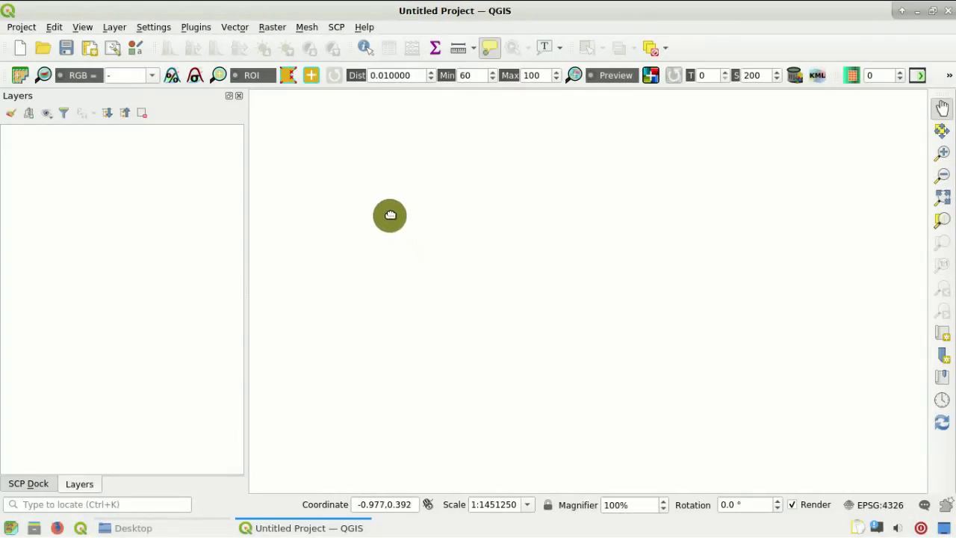
Open the SCP Download products tool and move its window lower and to the right
left_click(337, 28)
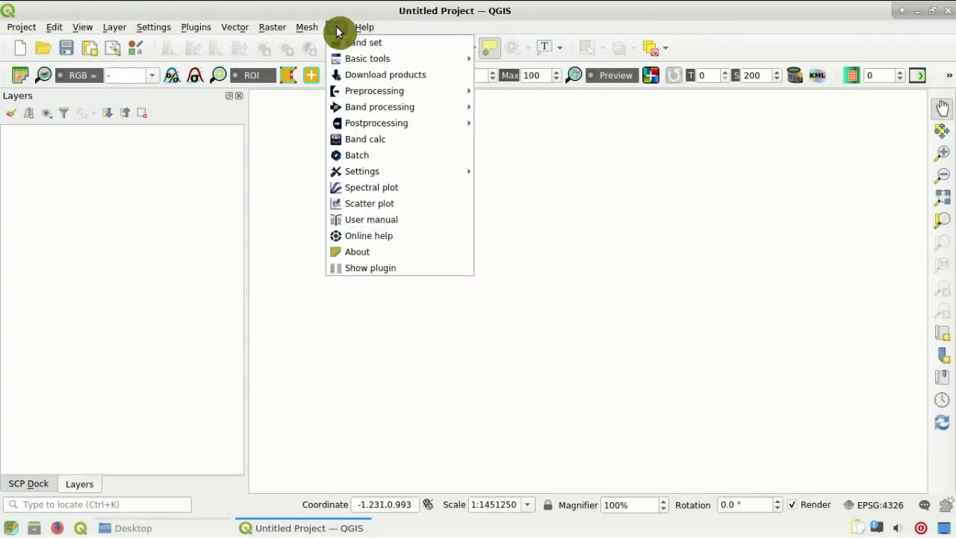
left_click(461, 77)
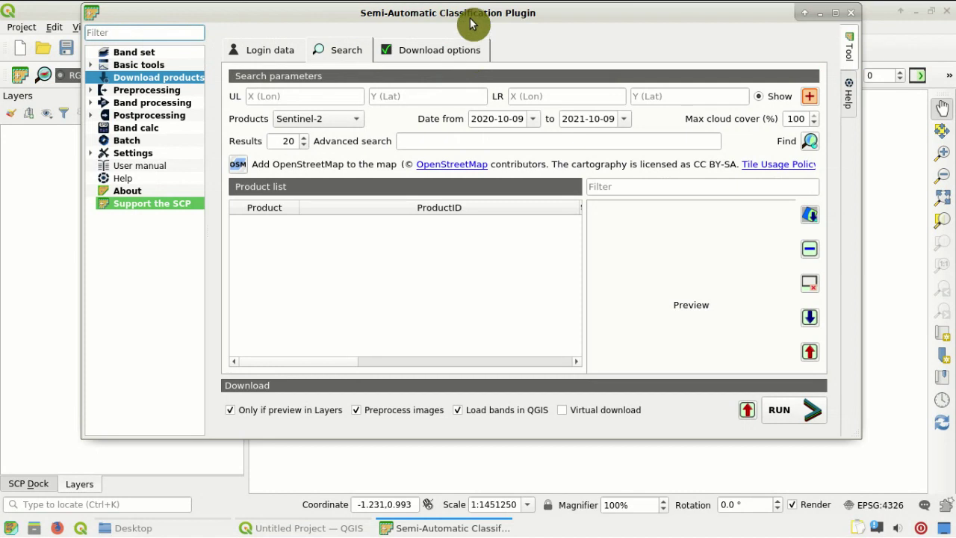
left_click_drag(473, 21, 507, 73)
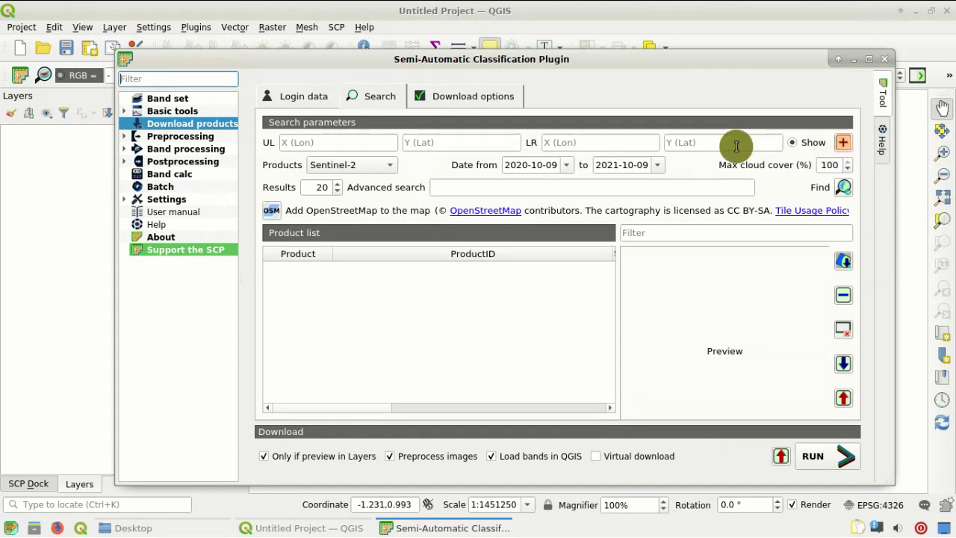
Add an OpenStreetMap basemap and zoom the map in on Milan
left_click(274, 210)
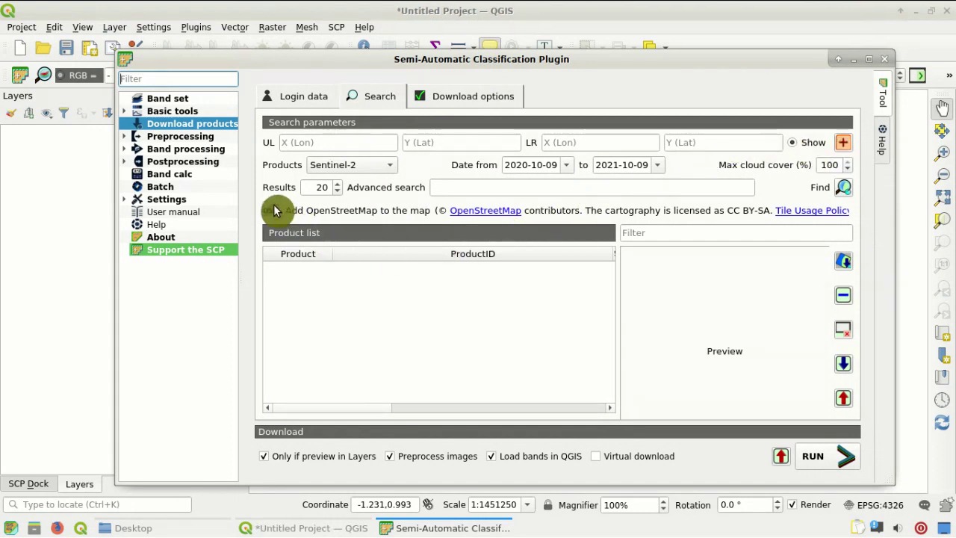
left_click(91, 177)
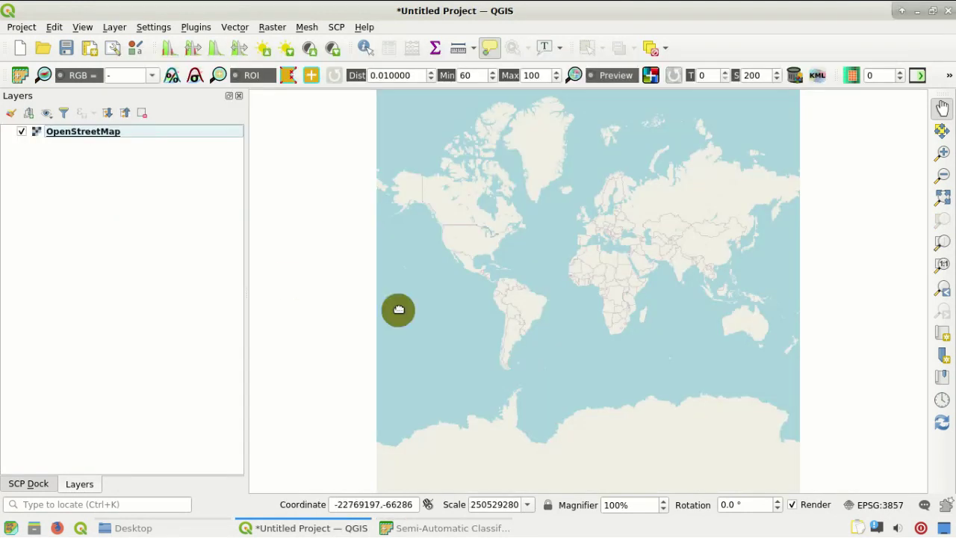
scroll(606, 236, "up", 1)
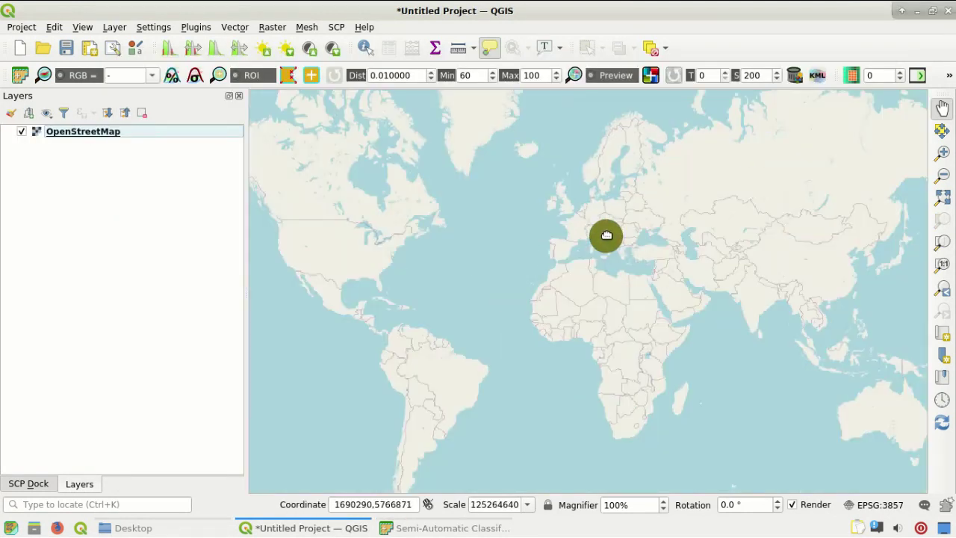
scroll(597, 235, "up", 2)
scroll(582, 238, "up", 1)
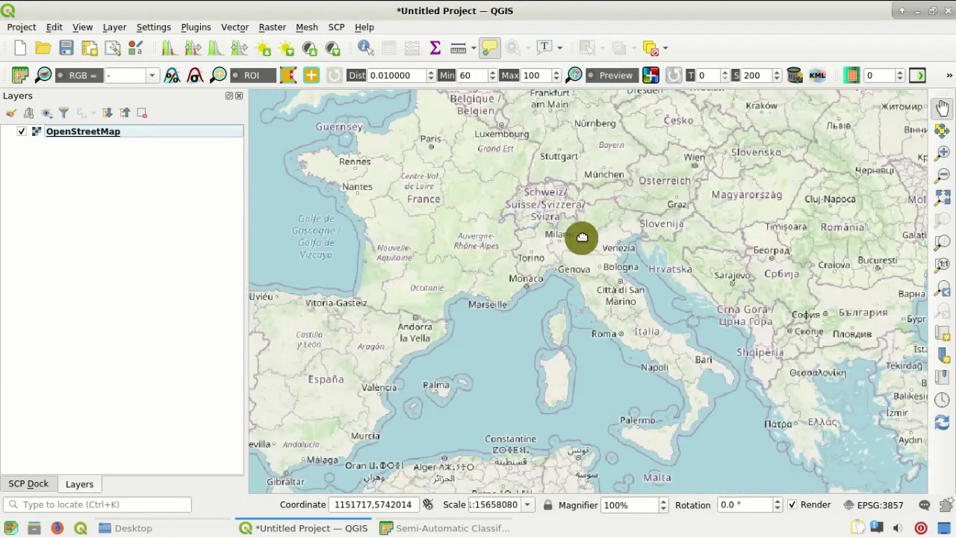
scroll(563, 240, "up", 2)
scroll(557, 263, "up", 1)
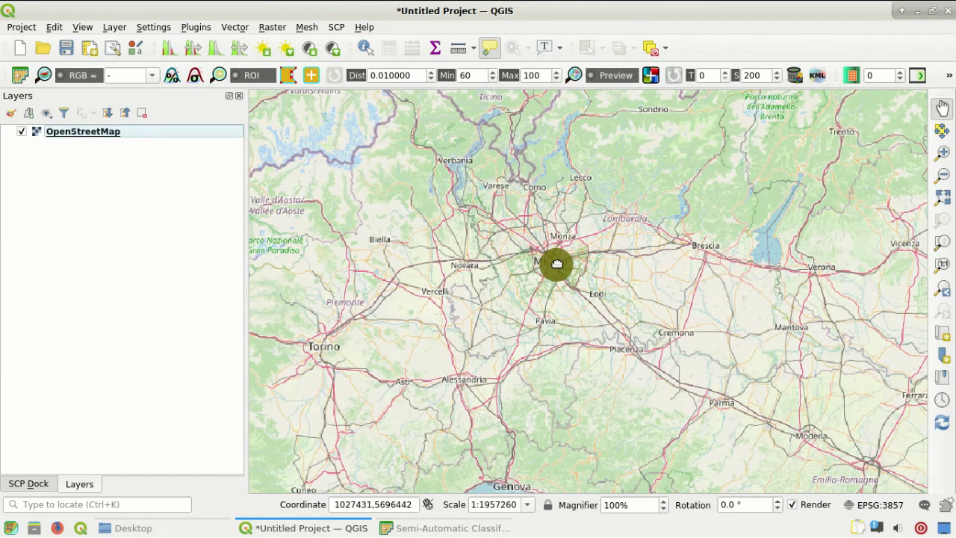
scroll(550, 257, "up", 2)
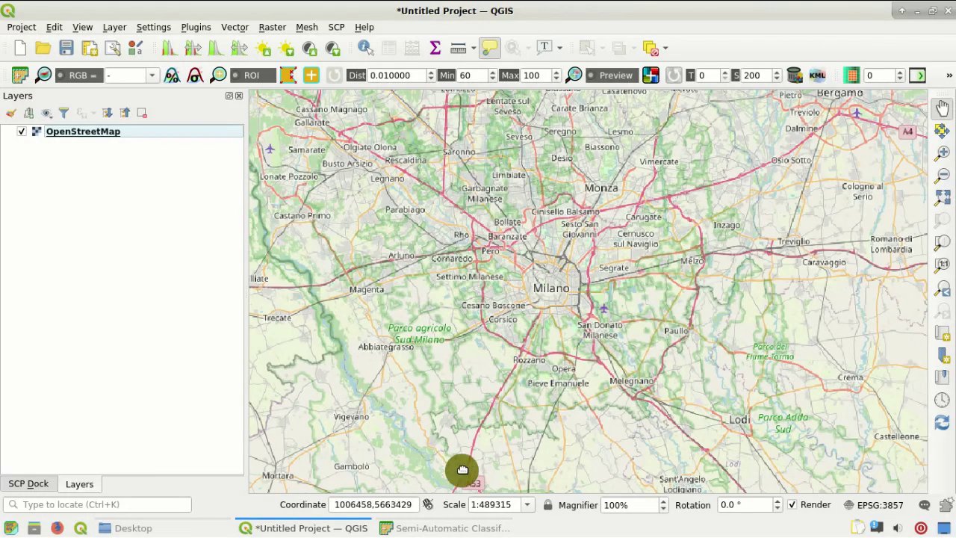
Draw the search rectangle over central Milano so its UL and LR coordinates fill in
left_click(478, 529)
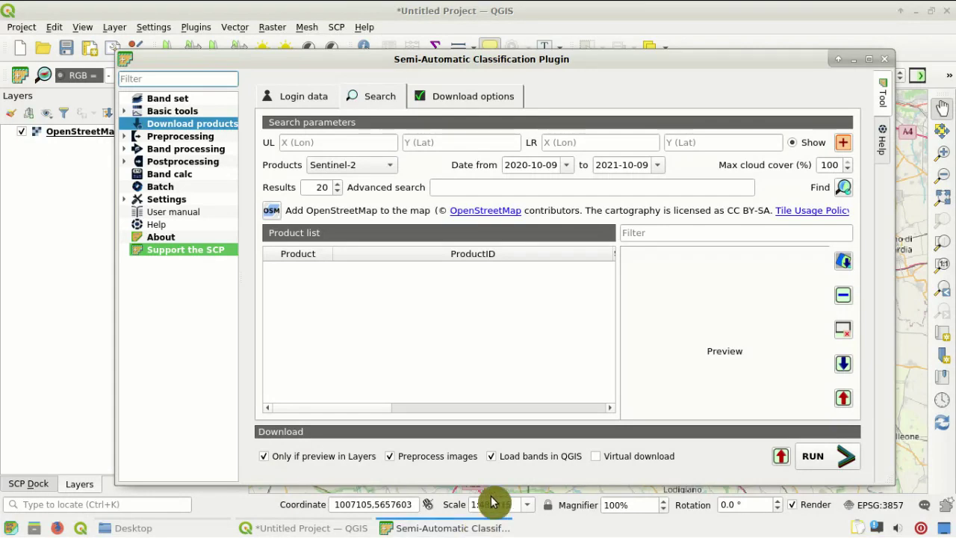
left_click(842, 150)
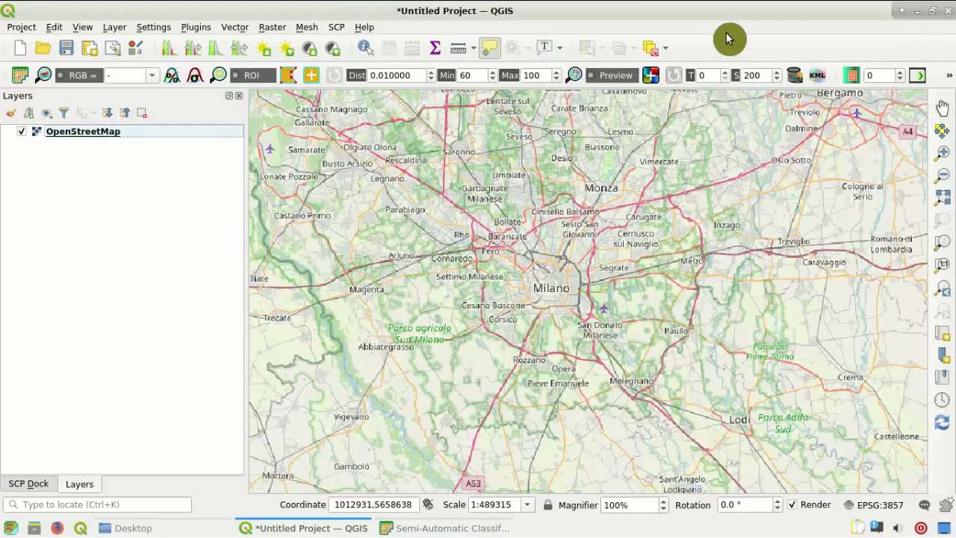
right_click(580, 317)
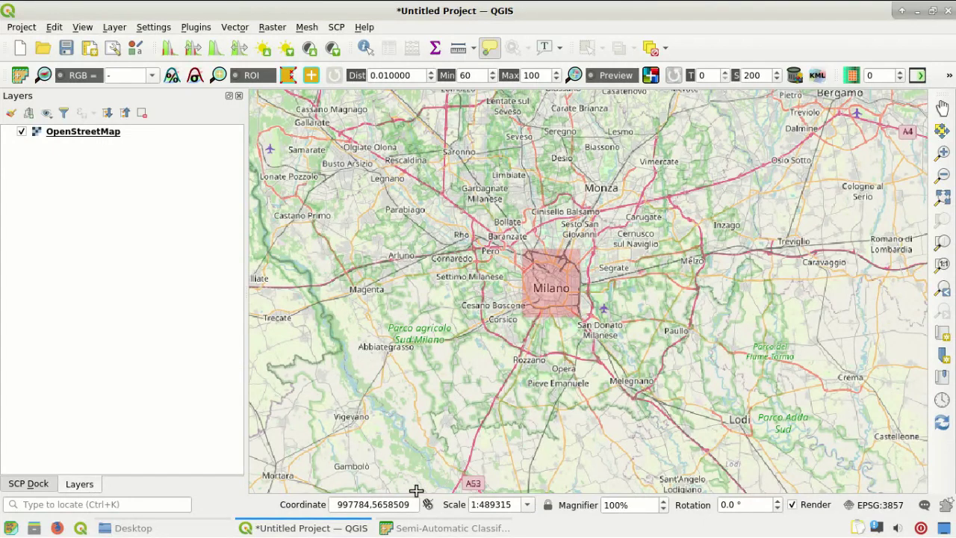
left_click(428, 528)
left_click(428, 528)
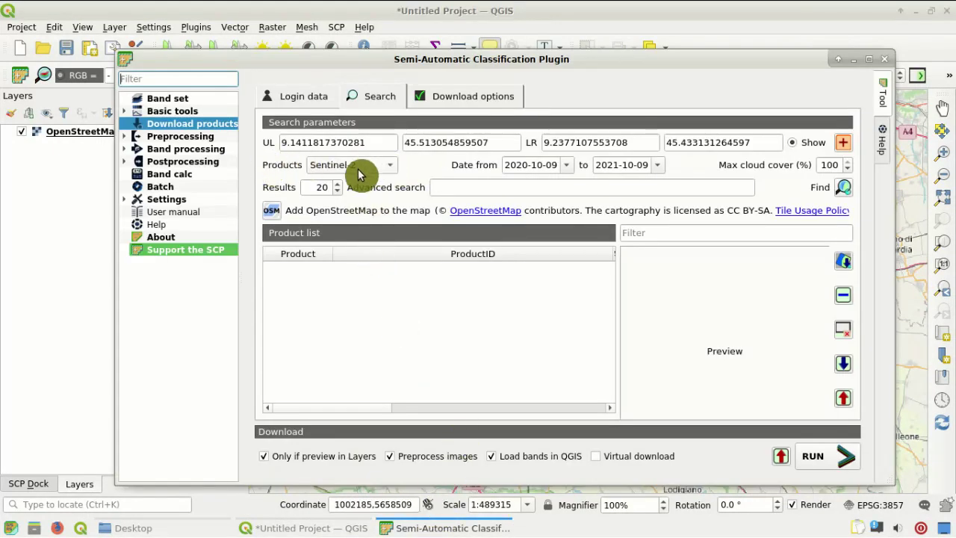
Keep Sentinel-2 as the product type and set Max cloud cover to 30%
left_click(384, 167)
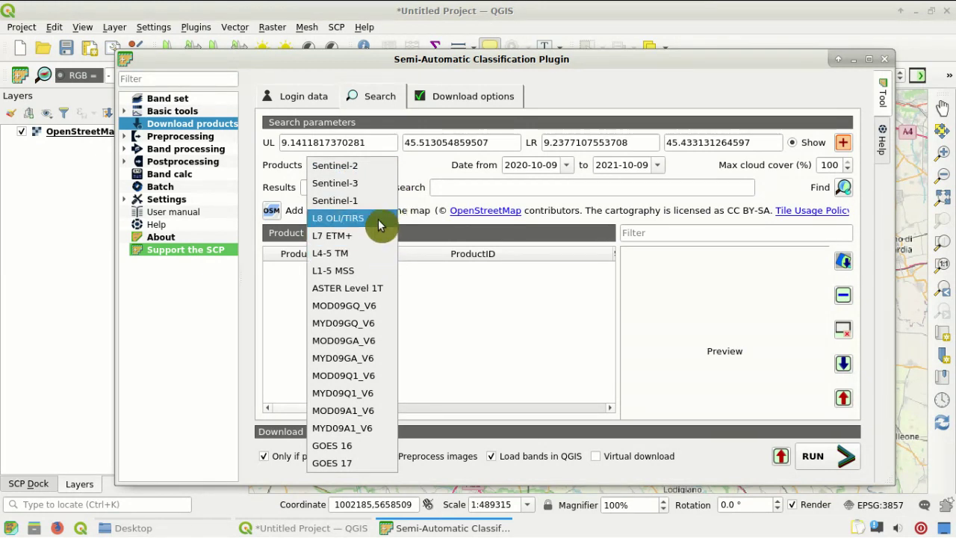
left_click(386, 174)
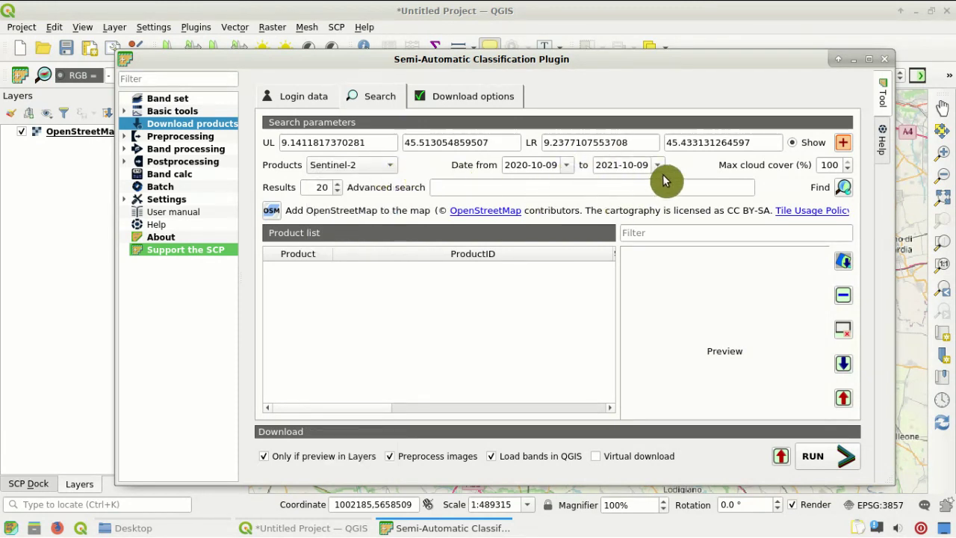
double_click(833, 166)
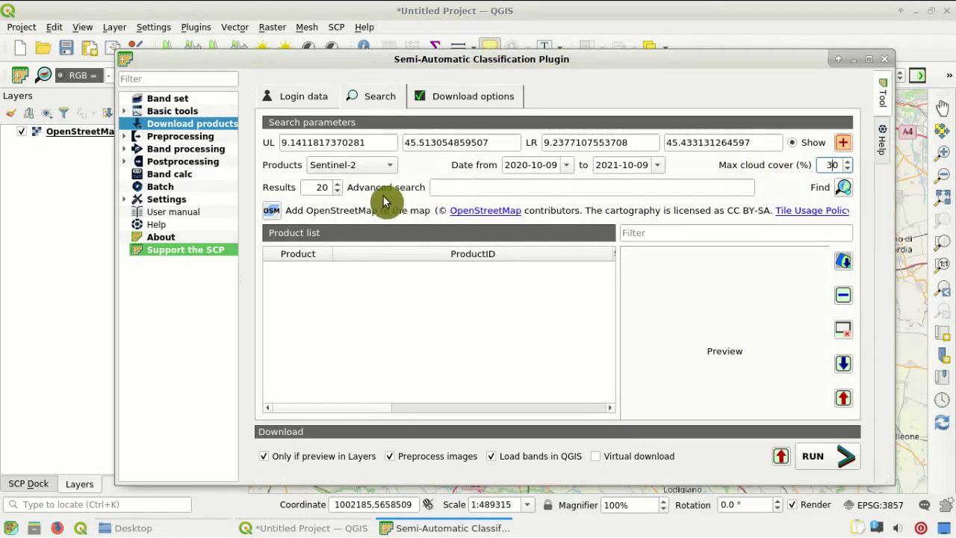
Run the Sentinel-2 product search for the Milan area
left_click(842, 190)
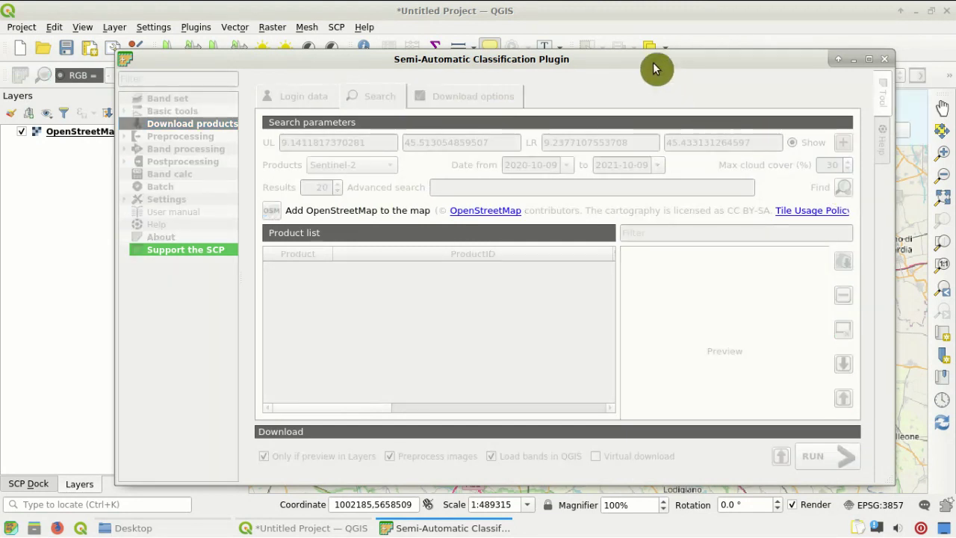
left_click_drag(653, 62, 648, 170)
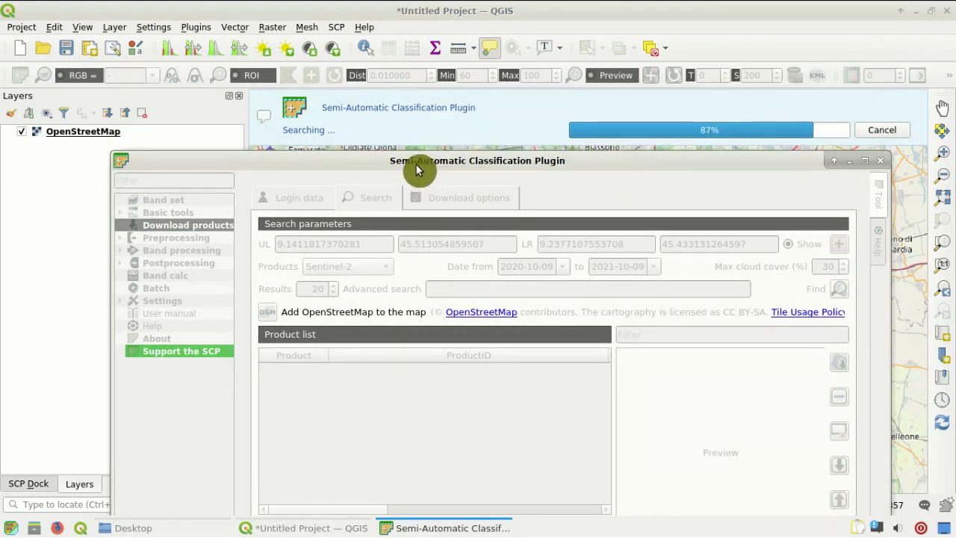
left_click_drag(427, 165, 442, 59)
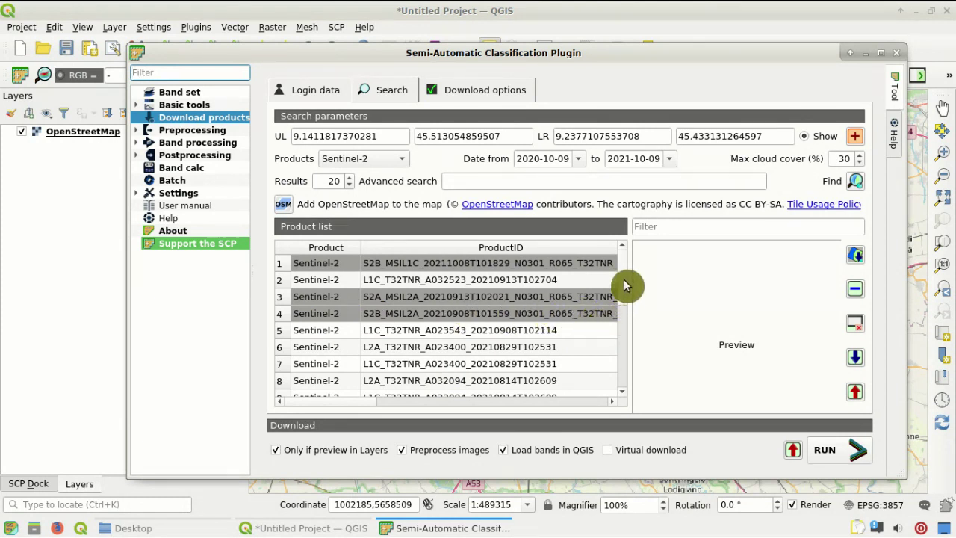
Select L2A_T32TNR_A032094_20210814T102609 in row 8 to show its thumbnail preview
left_click(357, 402)
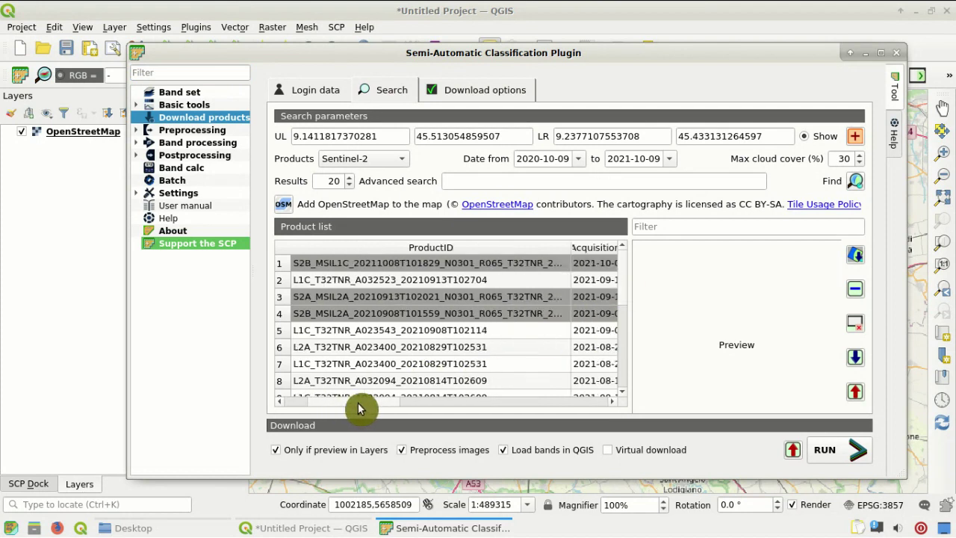
left_click(376, 402)
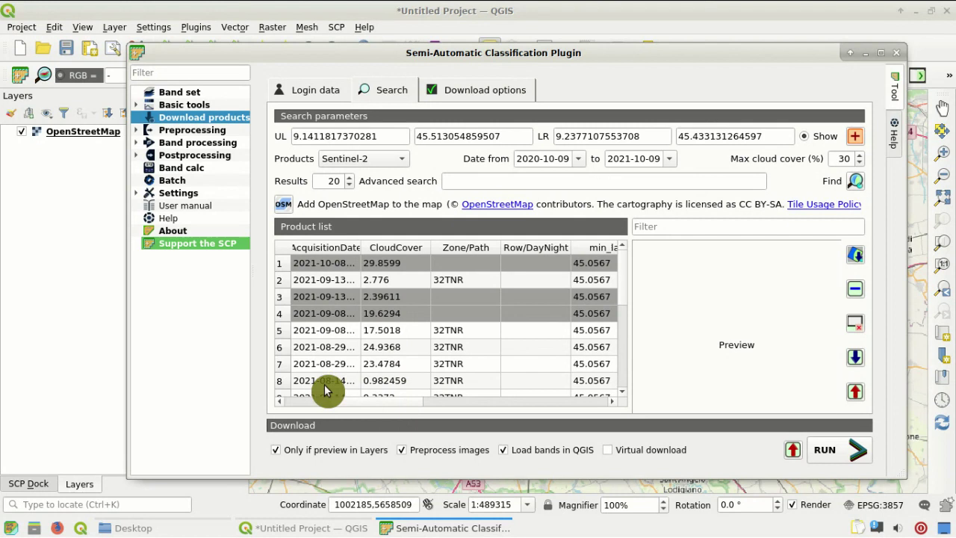
left_click(283, 385)
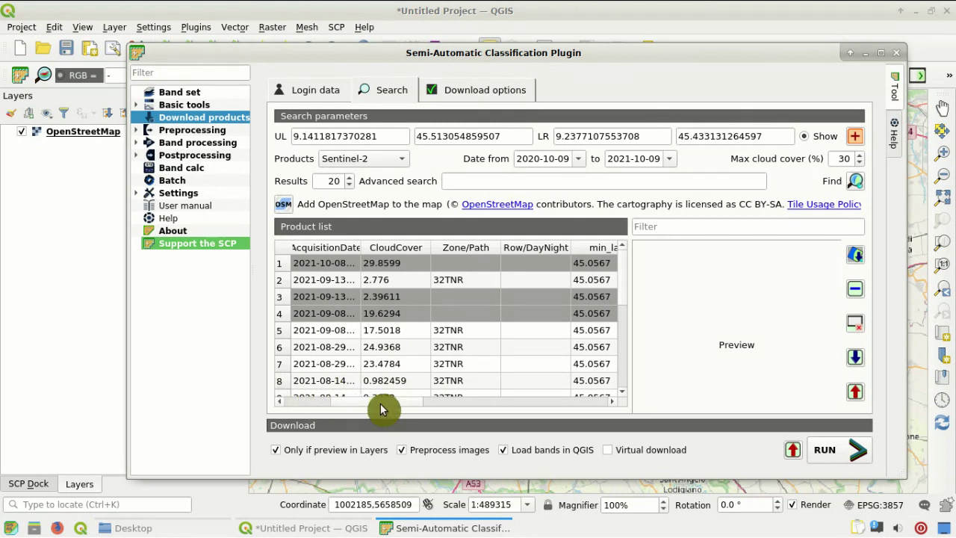
left_click_drag(388, 408, 309, 403)
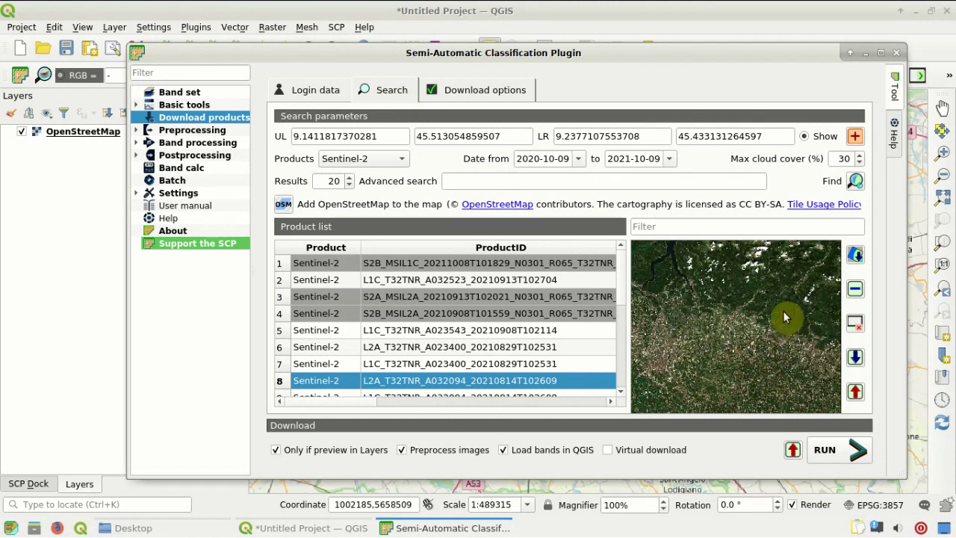
Load the 14 August 2021 preview as a map layer and zoom to its extent
left_click(856, 256)
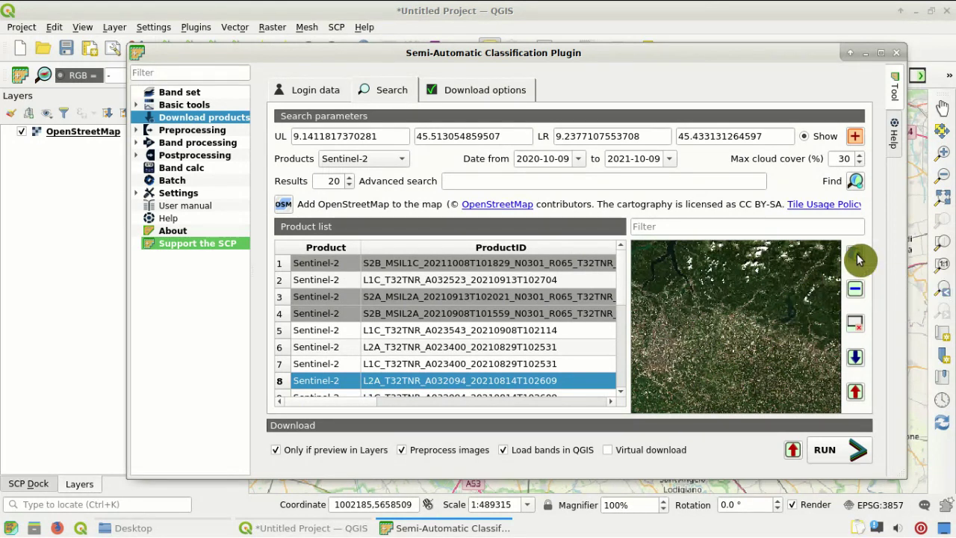
left_click(697, 27)
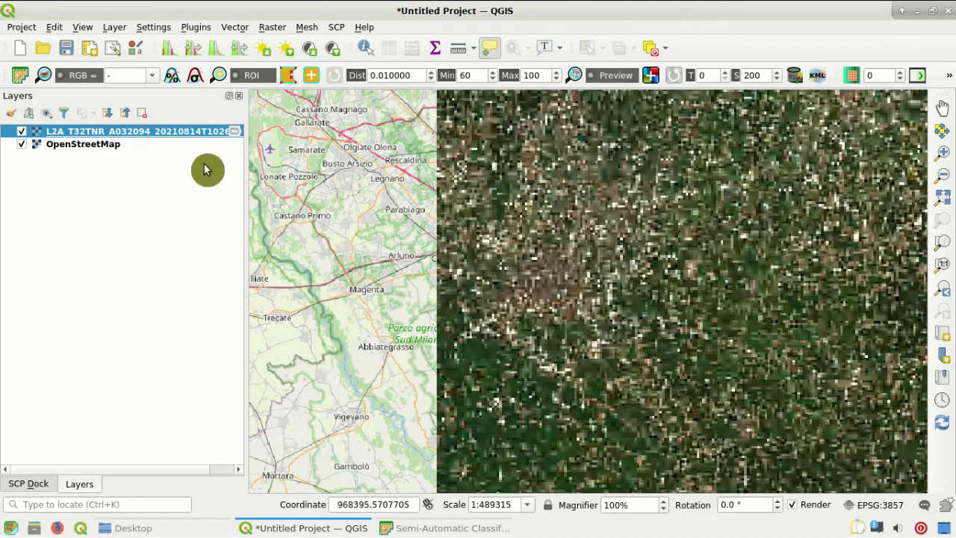
right_click(209, 132)
left_click(221, 136)
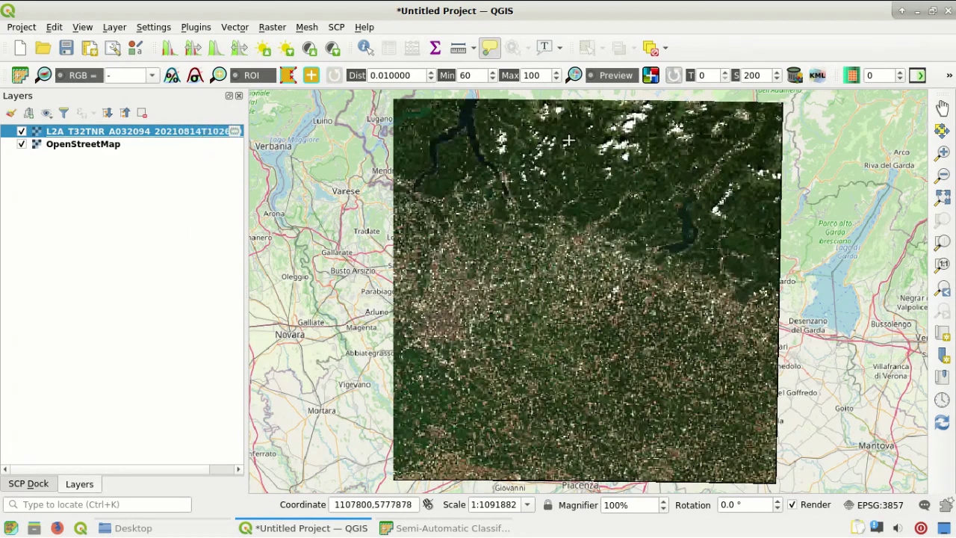
Show the red search-area rectangle on the map and zoom in on it
left_click(426, 531)
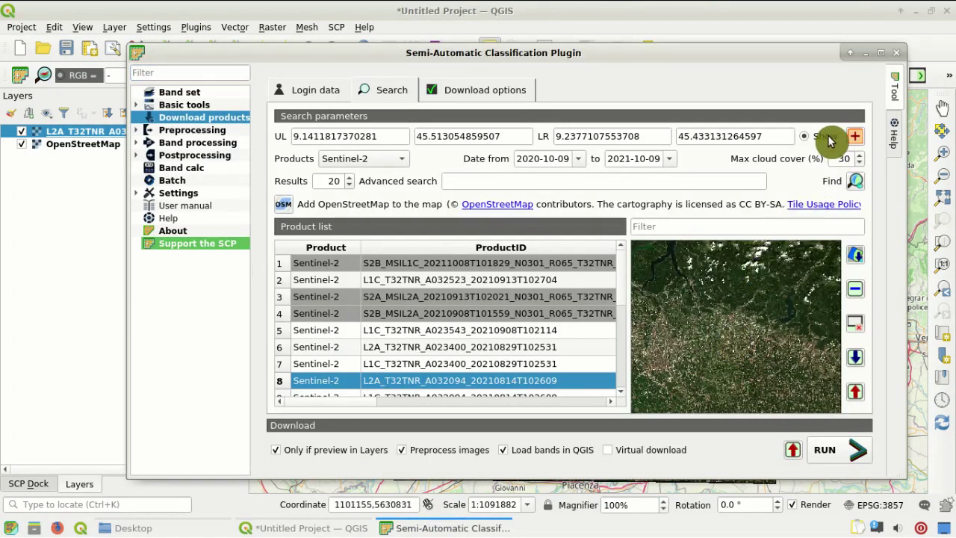
left_click(795, 35)
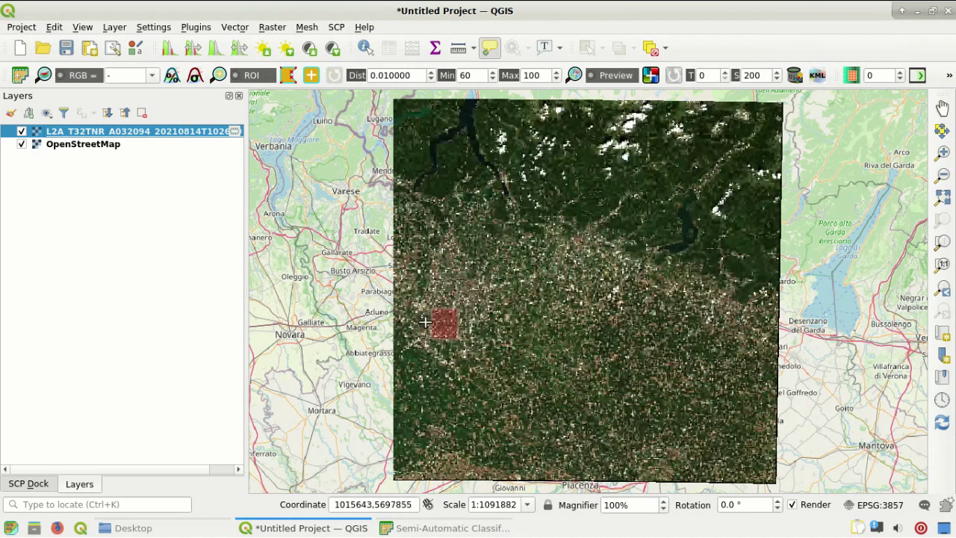
scroll(447, 335, "up", 1)
scroll(448, 335, "up", 1)
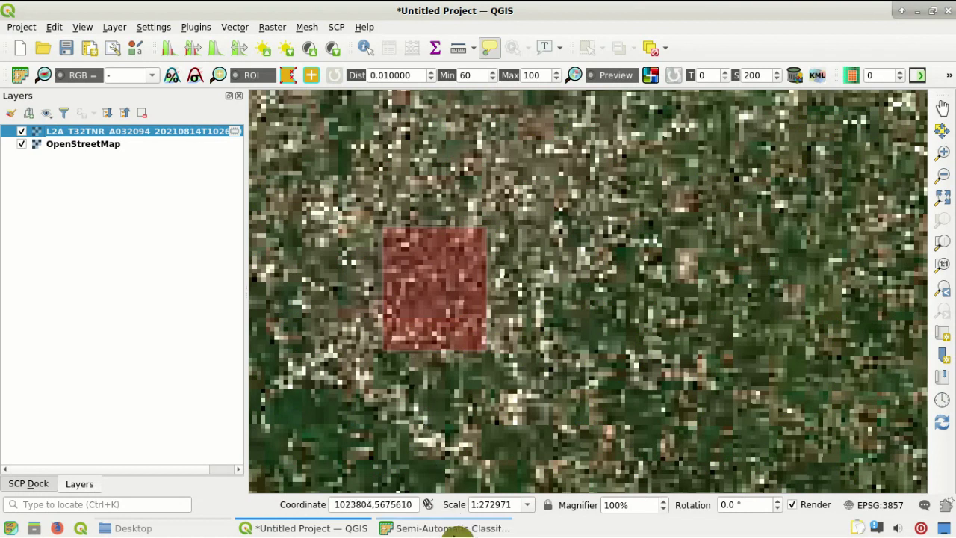
Tick Virtual download and check the selected bands in the Download options tab
left_click(456, 530)
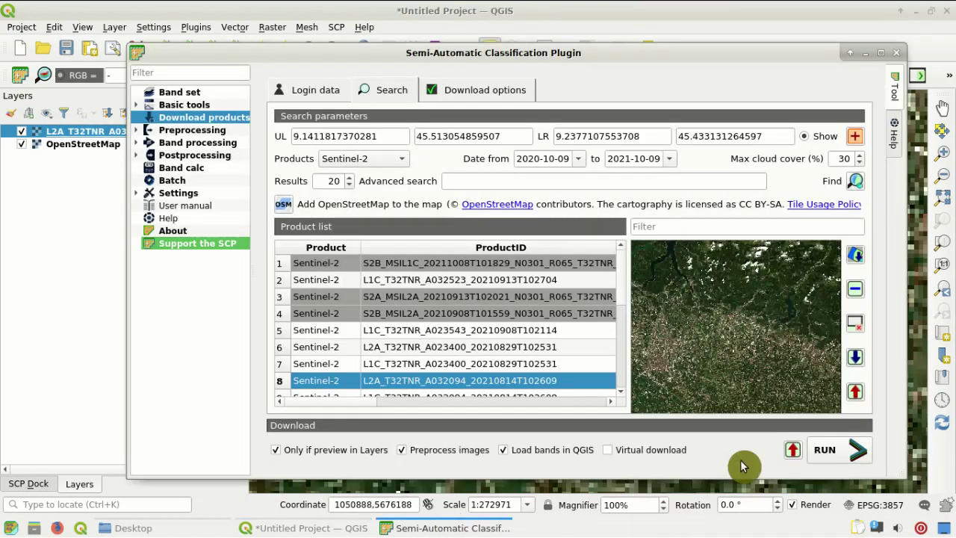
left_click(630, 452)
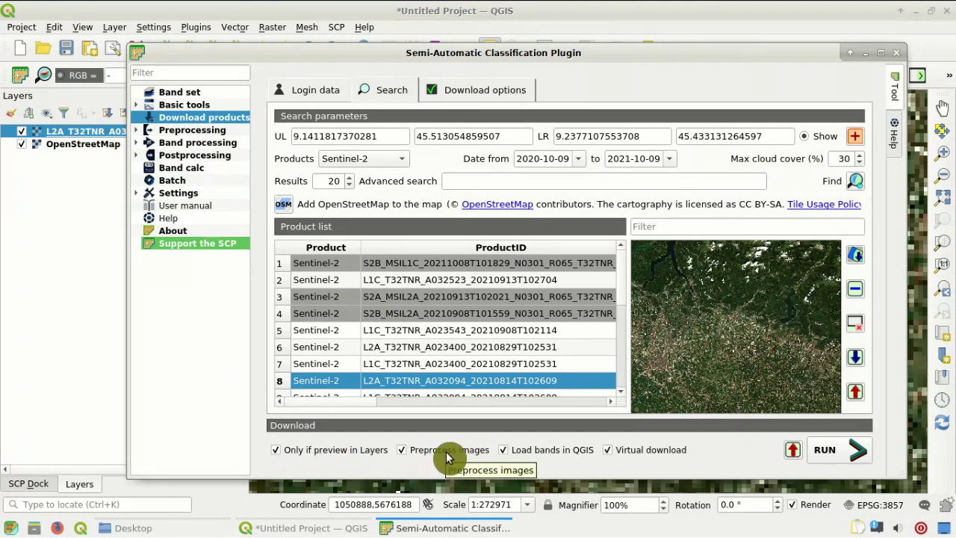
left_click(495, 92)
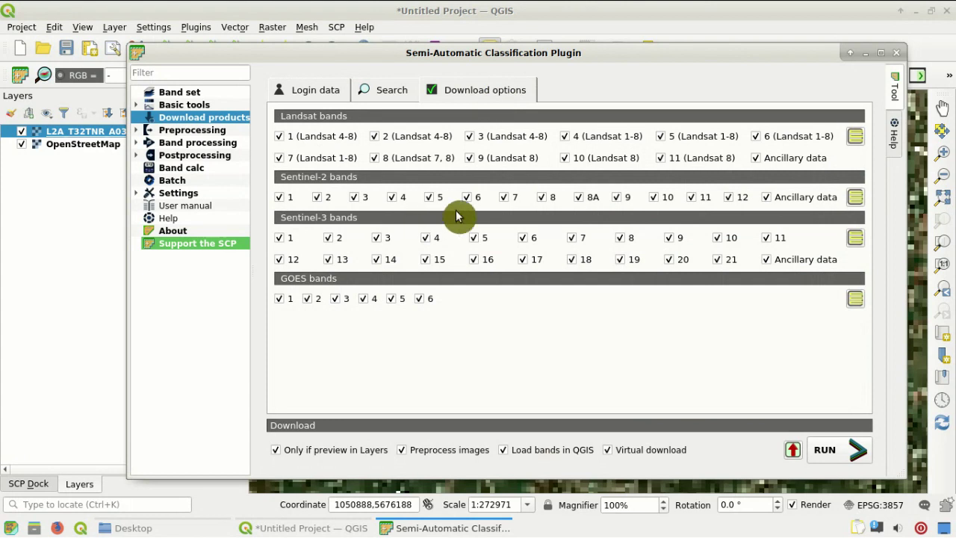
left_click(388, 91)
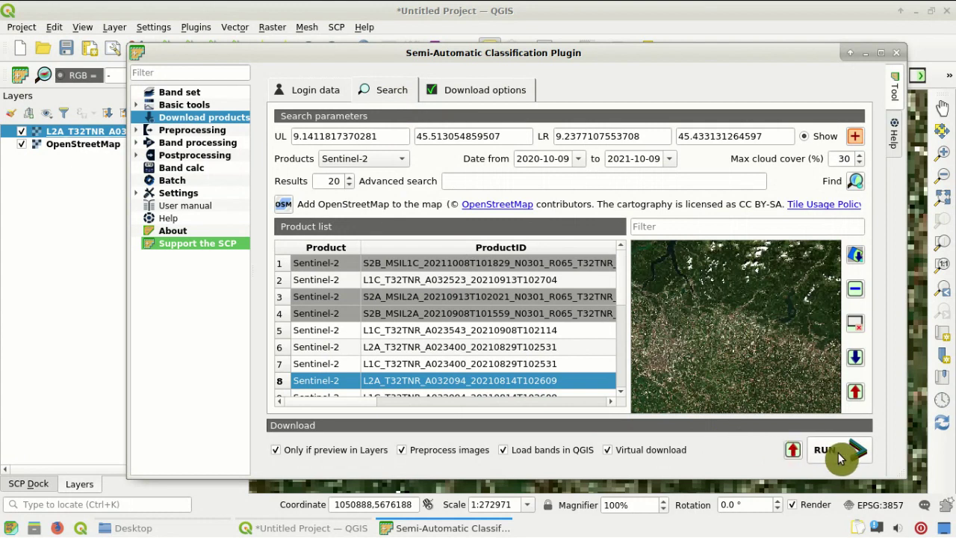
Run the download, saving the image bands to the Desktop folder
left_click(829, 450)
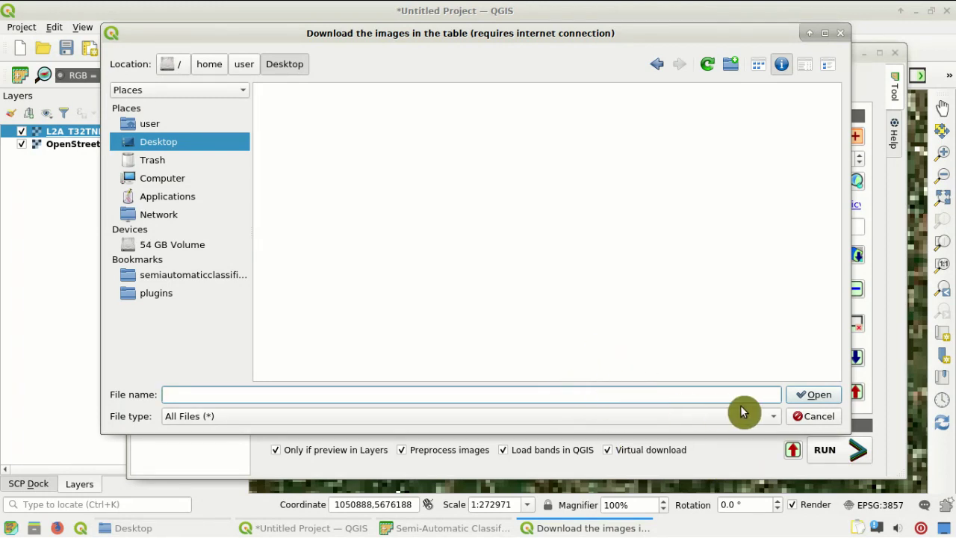
left_click(803, 400)
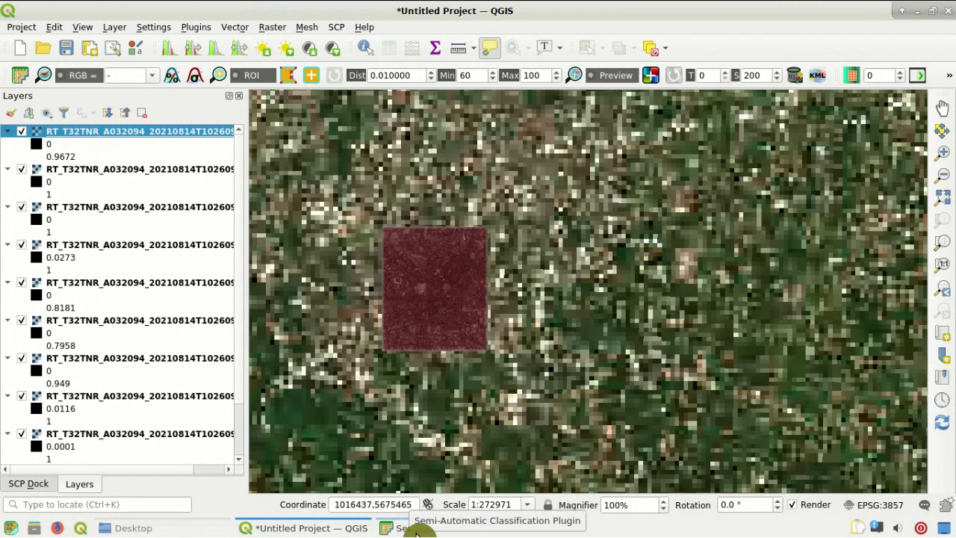
Hide the B8A and B12 band layers and untick Show for the search area
mouse_move(150, 470)
left_mouse_down()
mouse_move(181, 476)
mouse_move(159, 474)
left_mouse_up()
left_click_drag(246, 438, 279, 438)
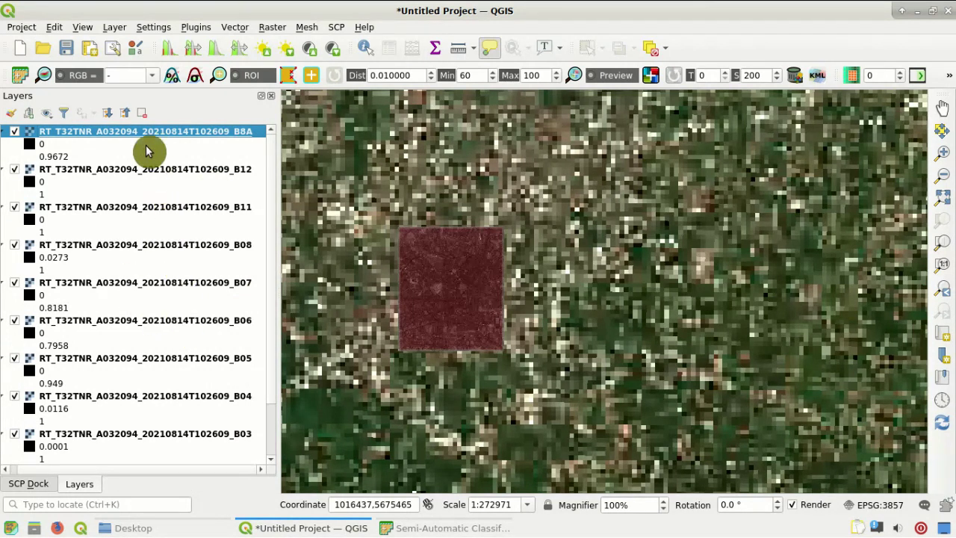
left_click(125, 113)
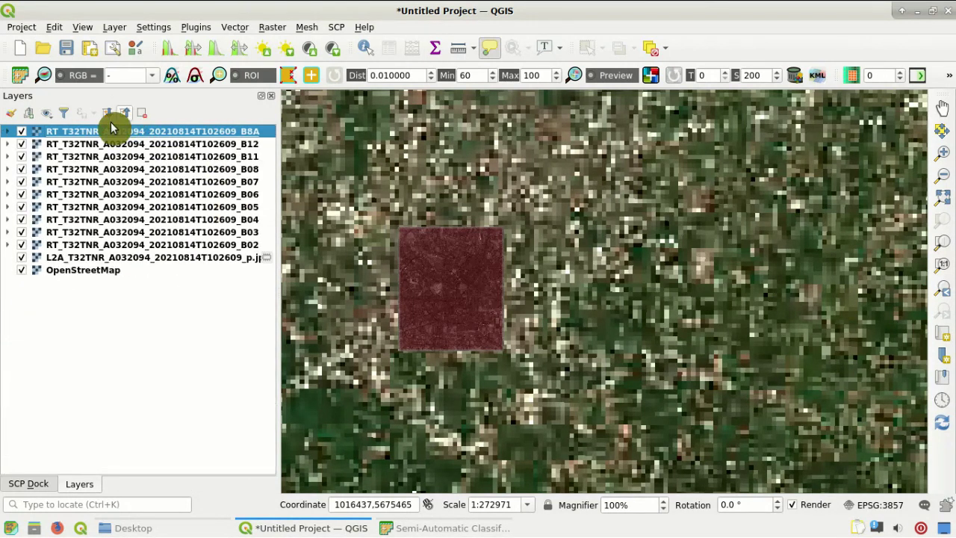
left_click(21, 131)
left_click(22, 143)
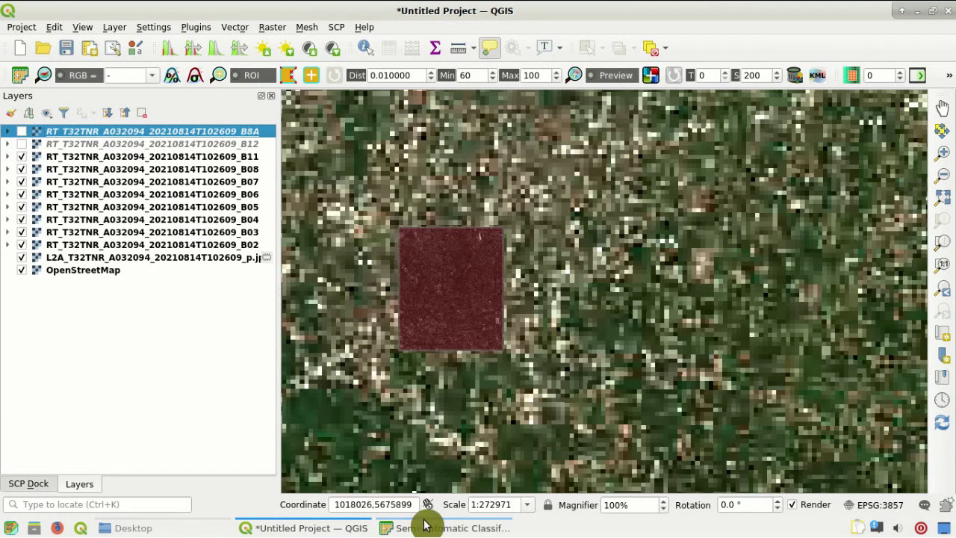
left_click(425, 526)
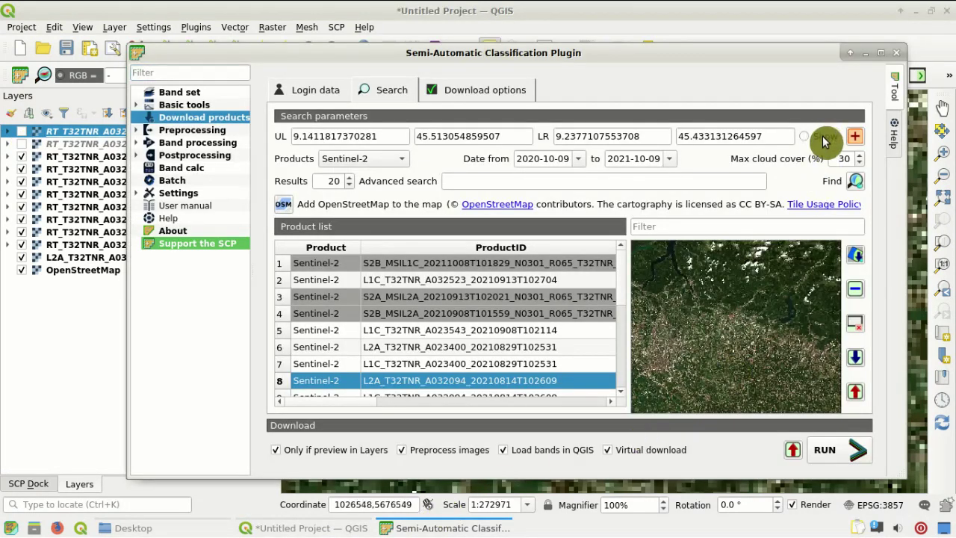
left_click(782, 36)
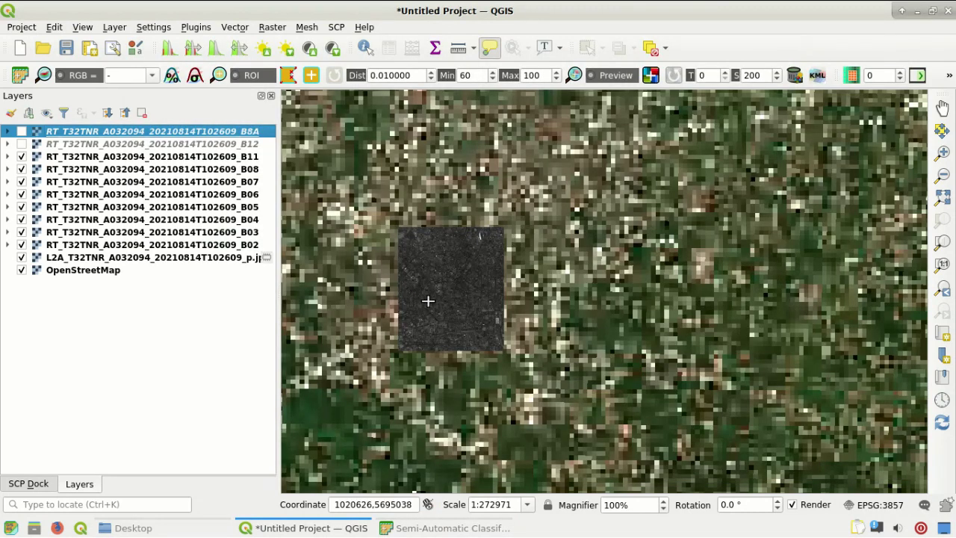
Hide the B11, B08 and B07 band layers, leaving B06 selected
scroll(438, 321, "up", 2)
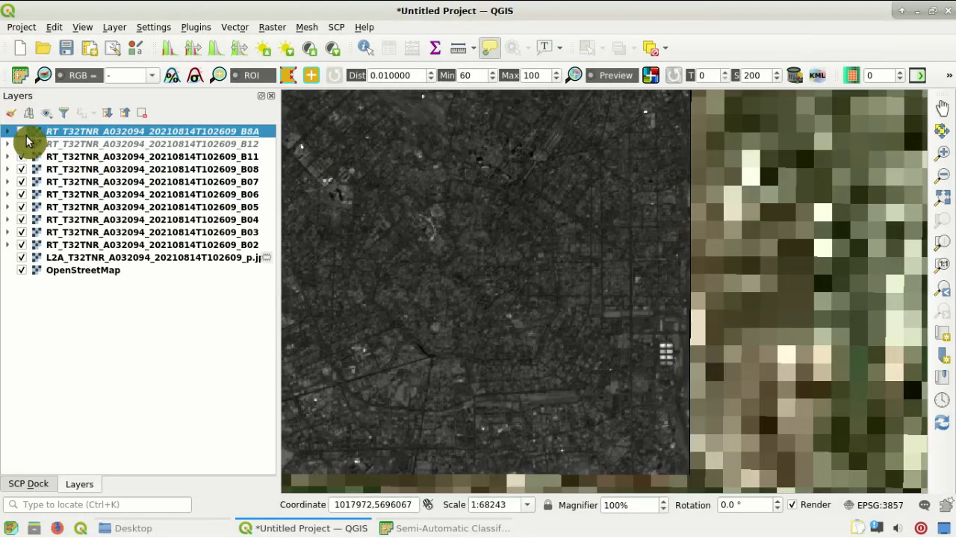
left_click(21, 157)
left_click(21, 170)
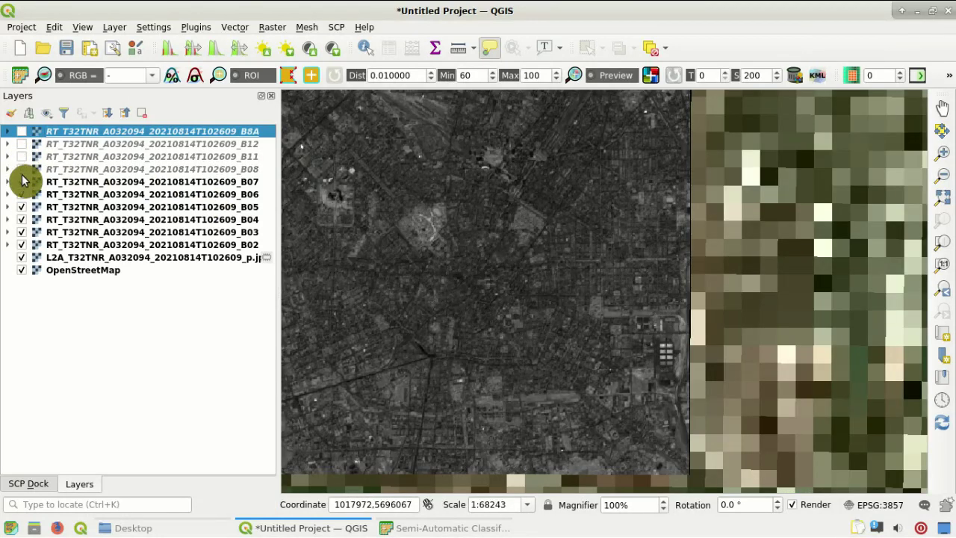
left_click(21, 181)
left_click(117, 196)
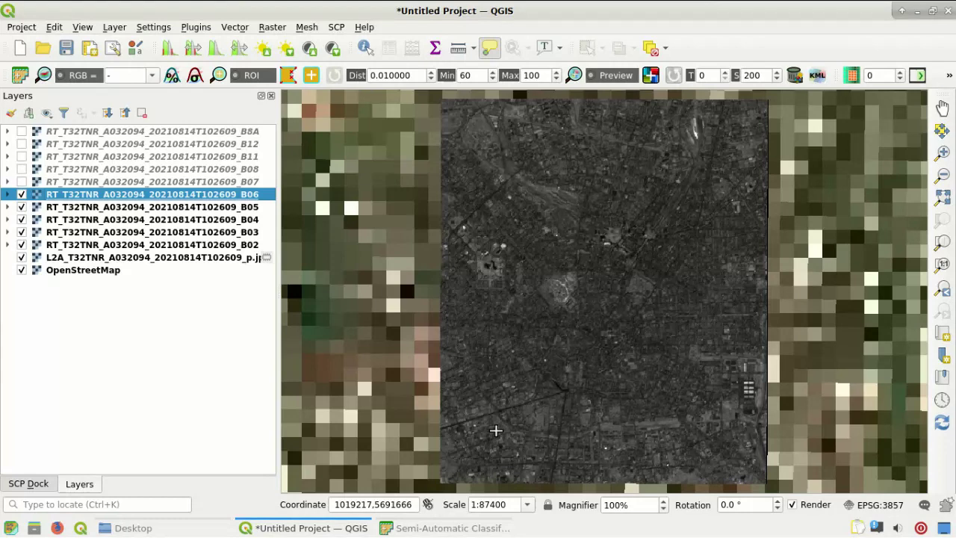
Zoom the map back to the full L2A preview layer extent
scroll(525, 421, "down", 2)
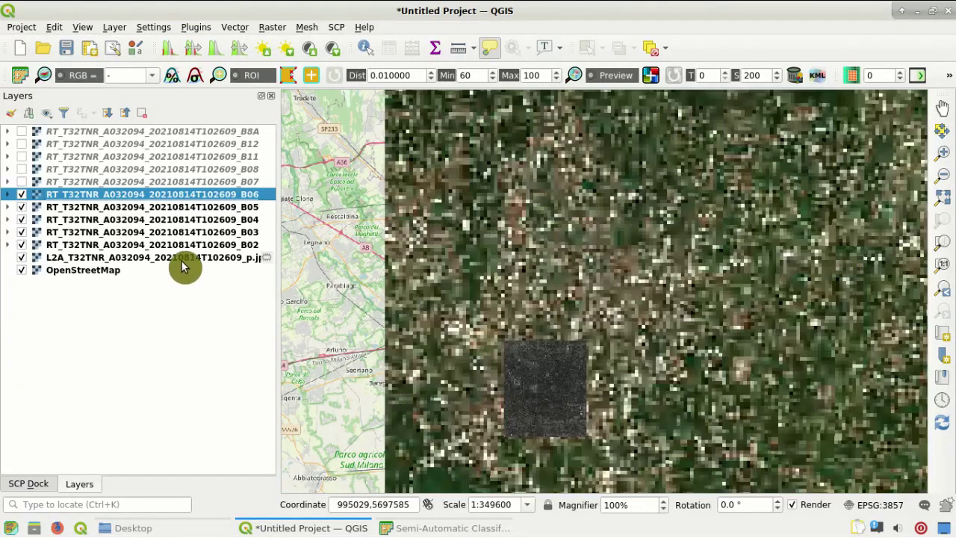
right_click(181, 262)
left_click(265, 9)
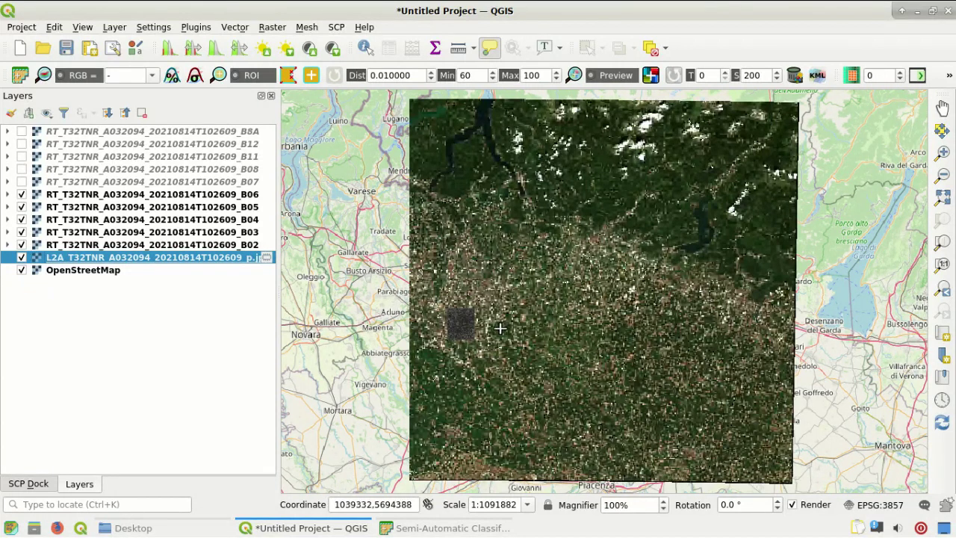
Display the band set as a 4-3-2 RGB colour composite
left_click(418, 528)
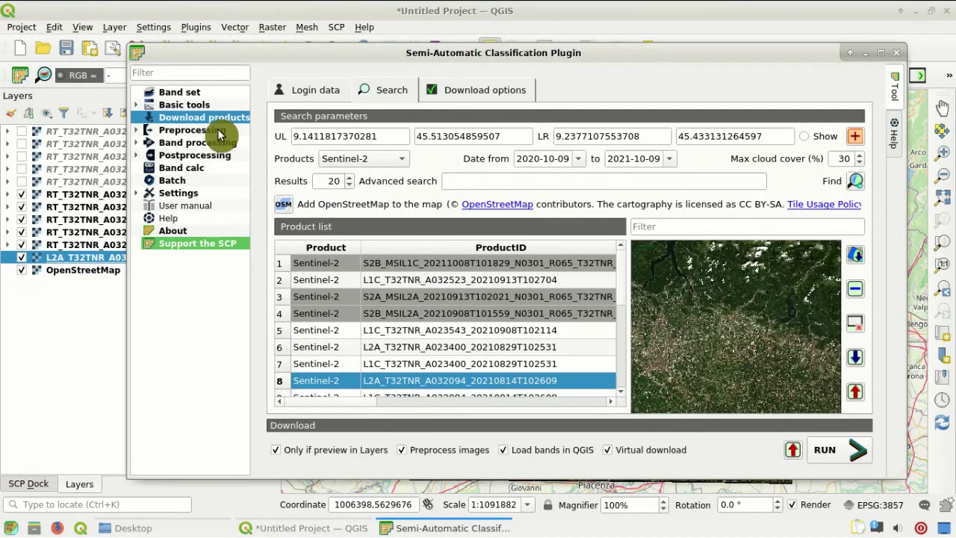
left_click(200, 95)
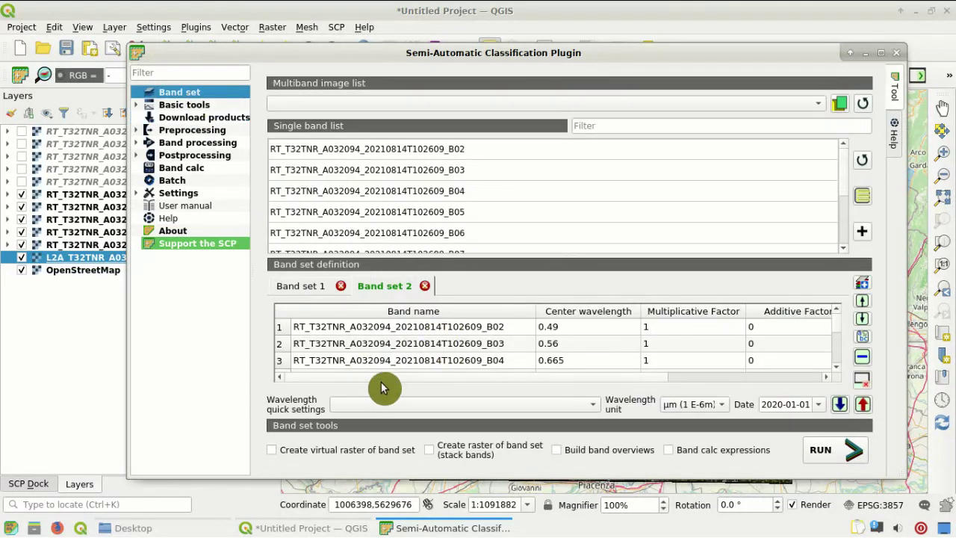
left_click(68, 309)
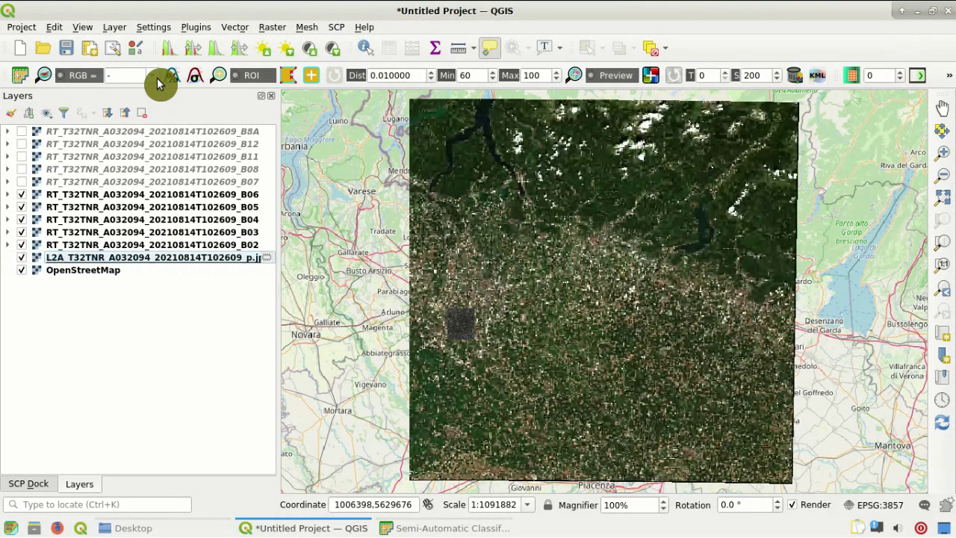
left_click(152, 76)
left_click(142, 111)
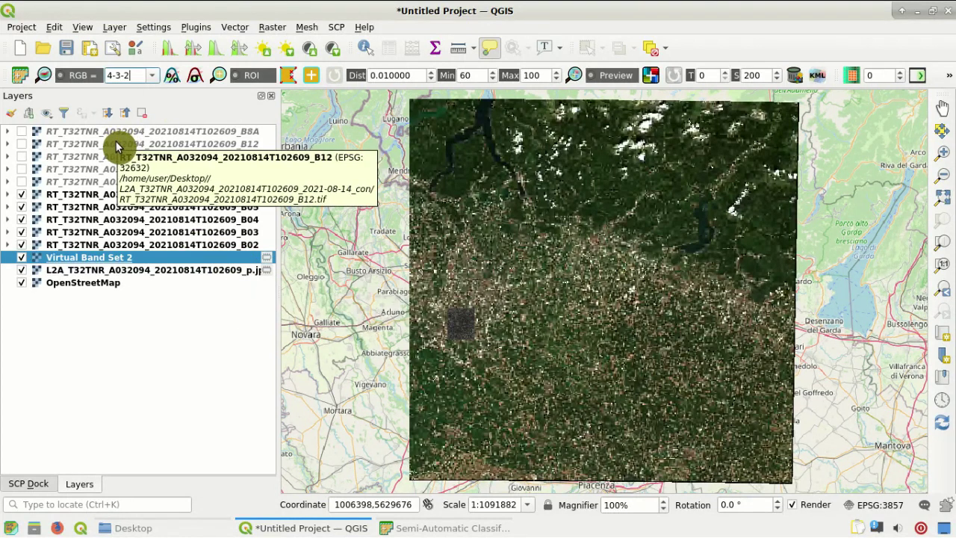
Move Virtual Band Set 2 above the band layers and render it as true-colour 3-2-1
left_click_drag(103, 254, 131, 196)
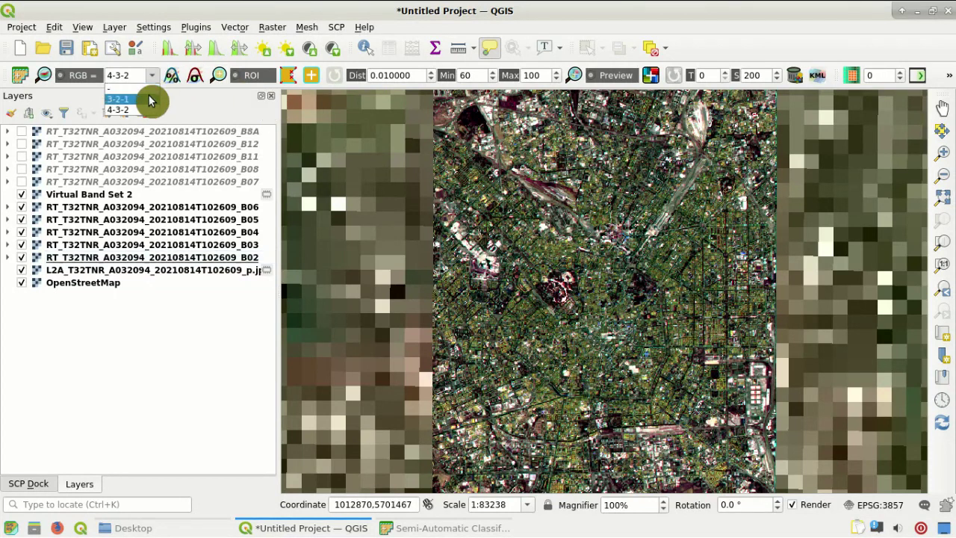
left_click(149, 101)
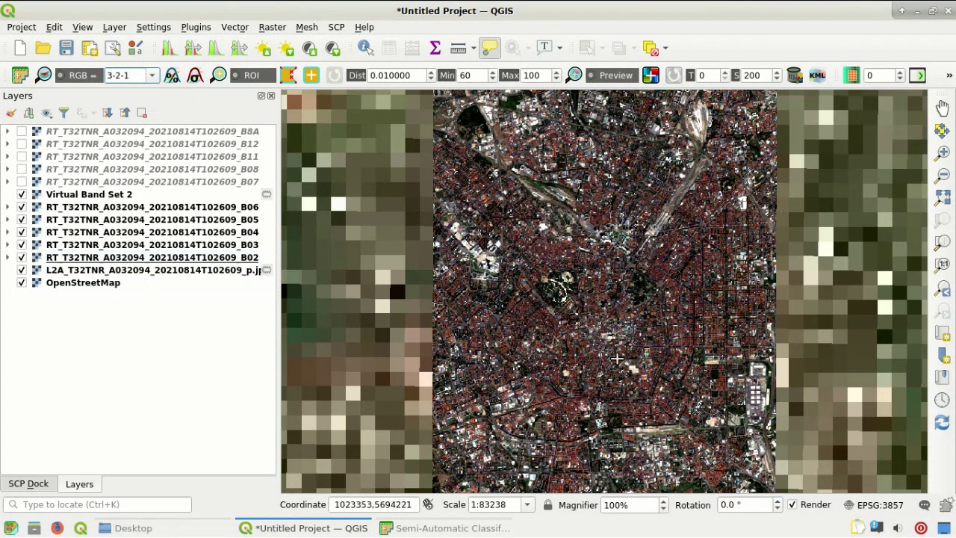
scroll(617, 359, "up", 1)
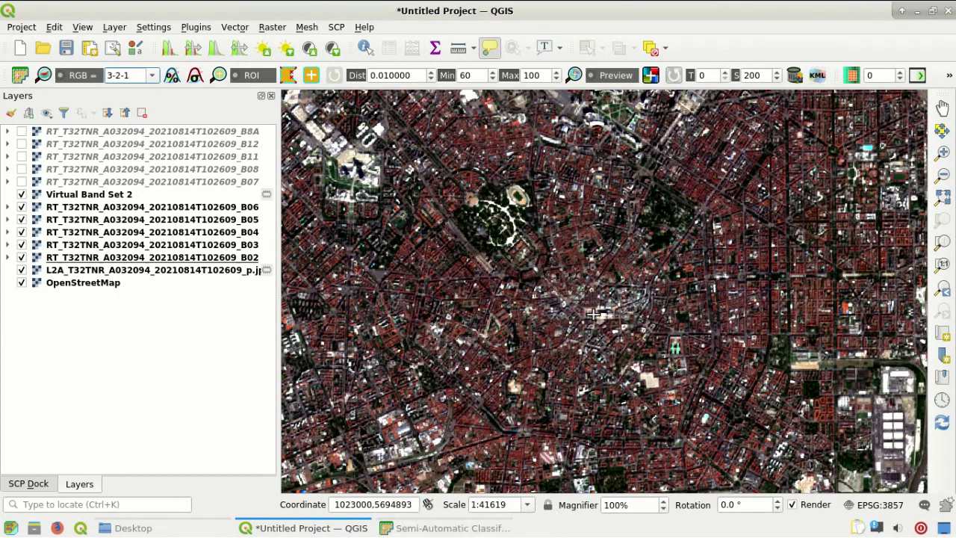
Zoom the map to the extent of Virtual Band Set 2
right_click(172, 196)
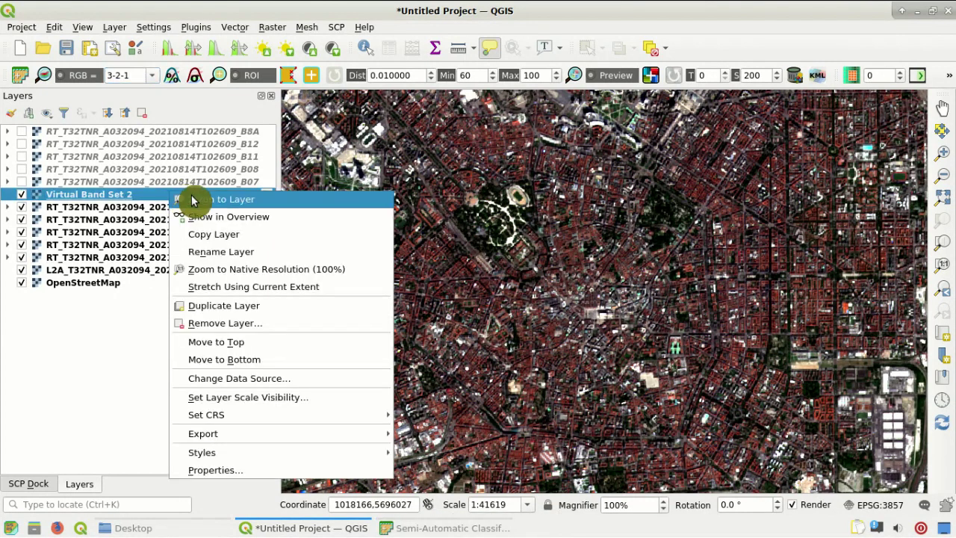
left_click(196, 200)
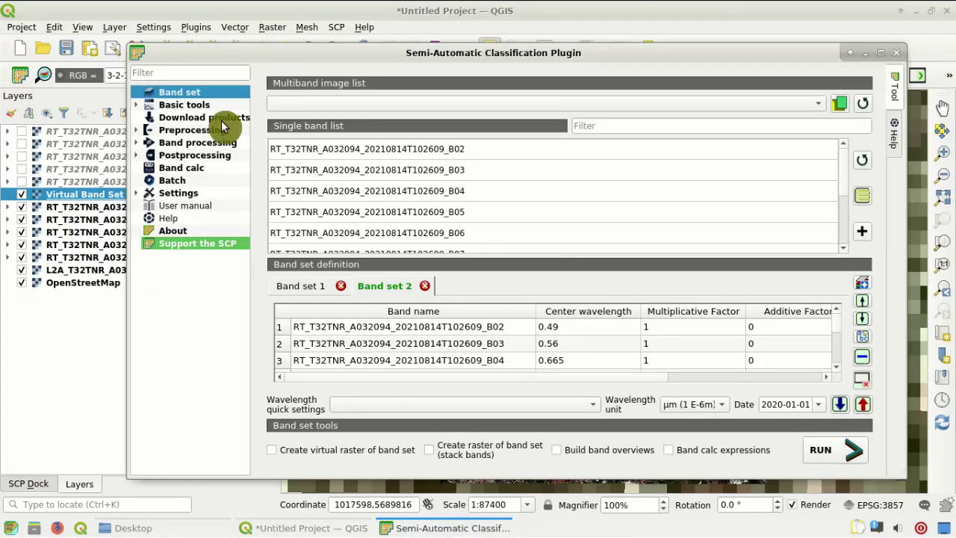
left_click(214, 112)
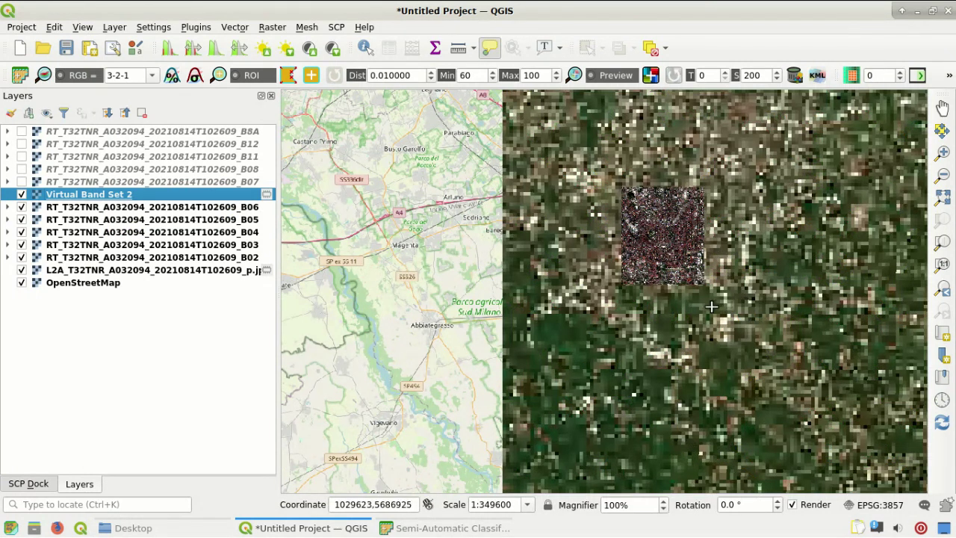
Draw a new download search rectangle just south of the first Milan subset
left_click(623, 298)
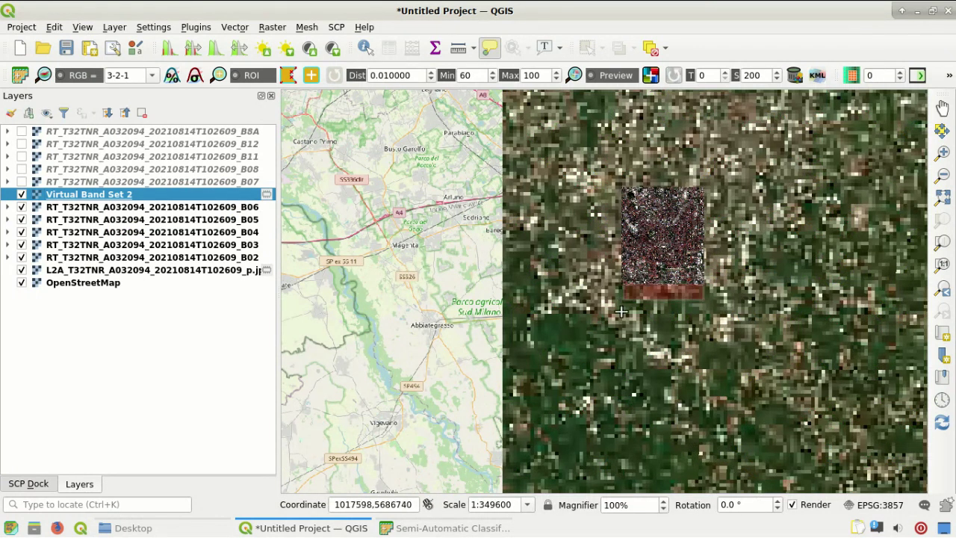
left_click(720, 407)
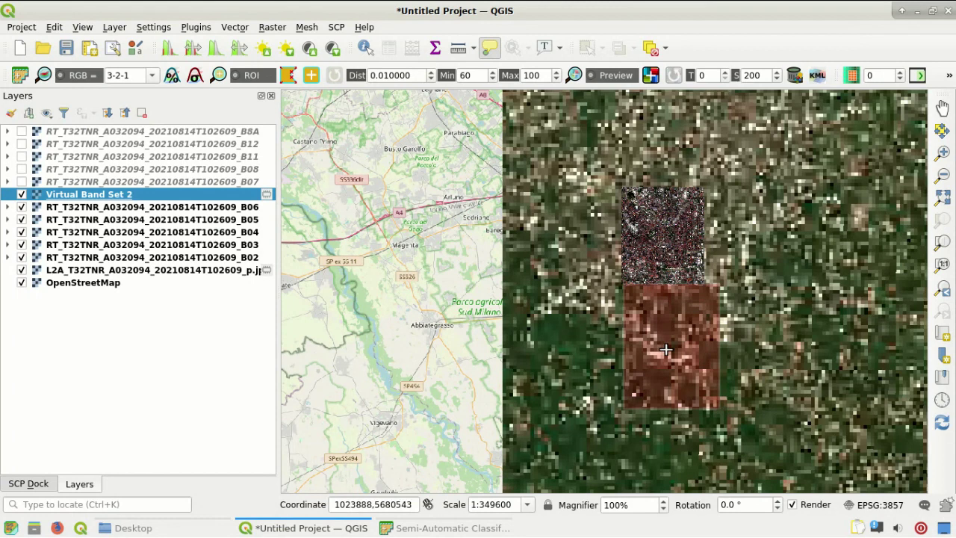
left_click(634, 320)
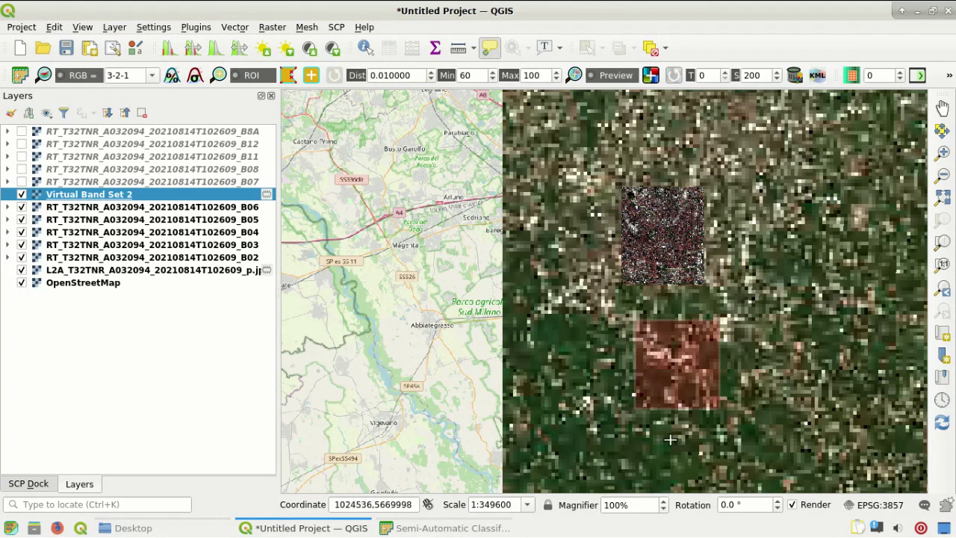
left_click(441, 528)
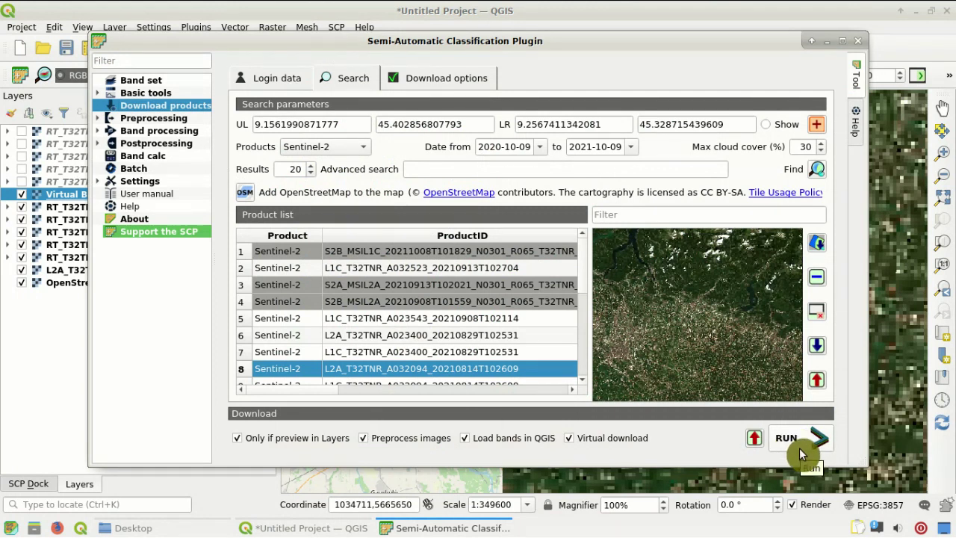
Run the download, saving it into a new 'subset2' folder on the Desktop
left_click(805, 439)
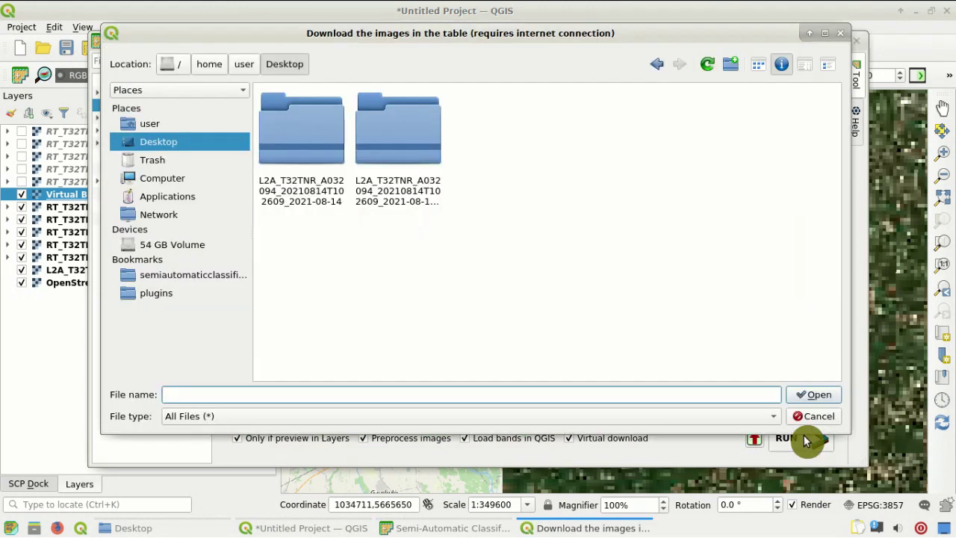
left_click(732, 70)
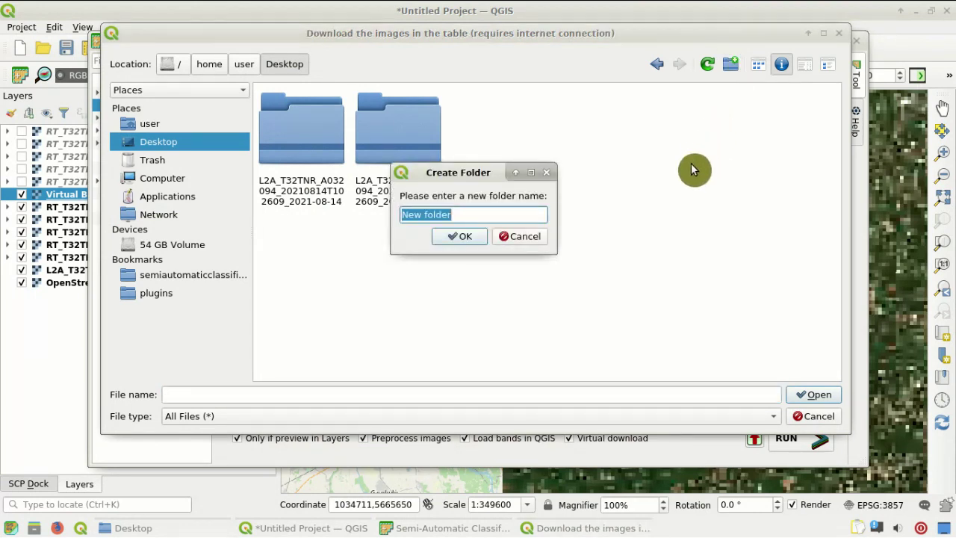
type("subset2")
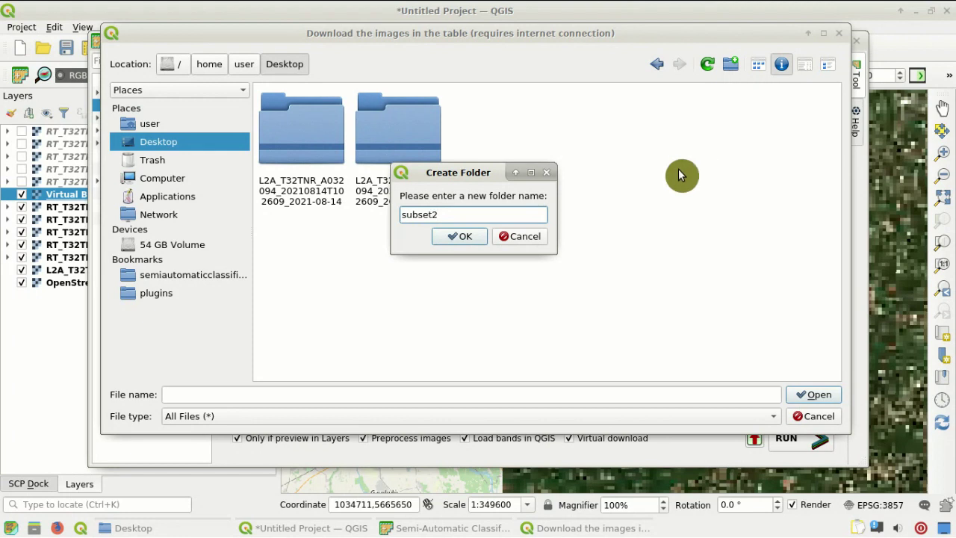
left_click(470, 237)
double_click(497, 138)
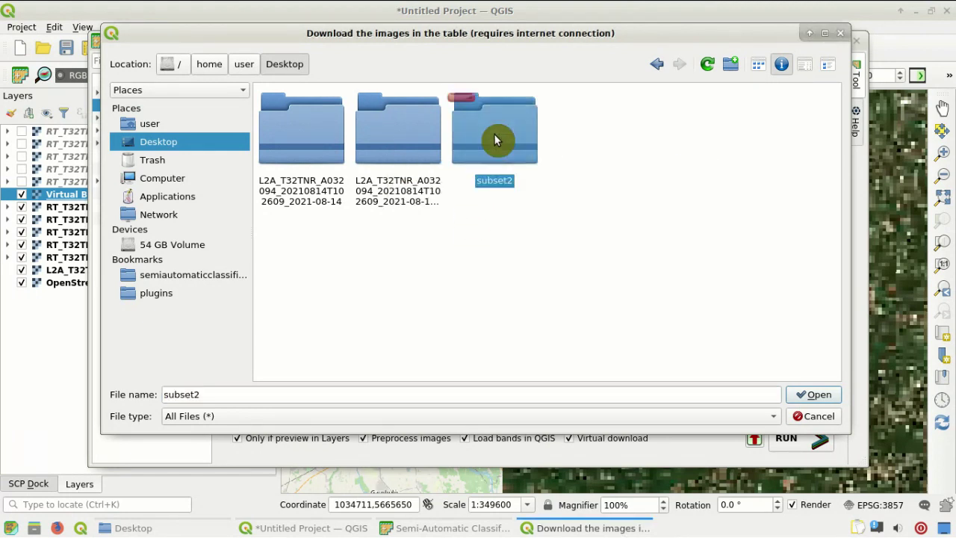
left_click(816, 395)
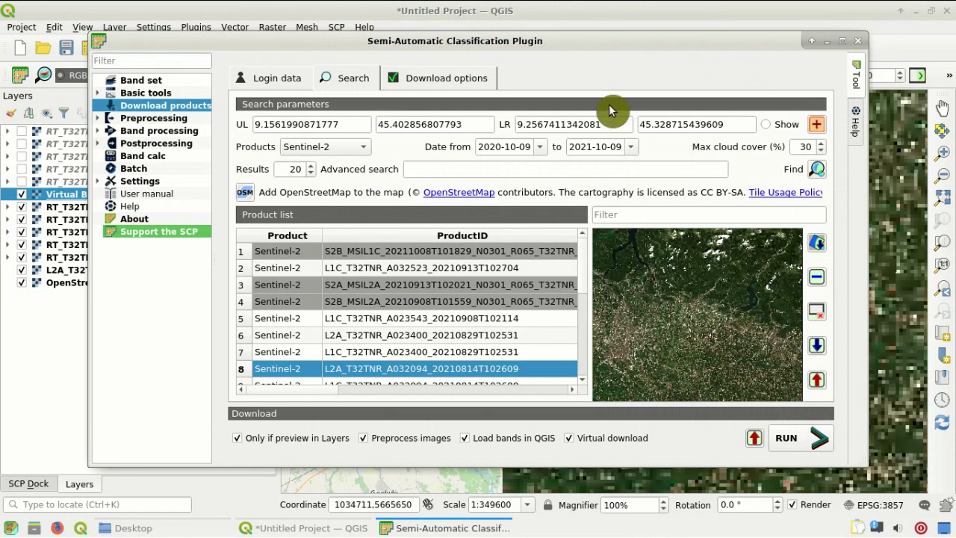
Once downloaded, zoom and pan to show both Milan subsets, then collapse all layer legends
left_click(580, 24)
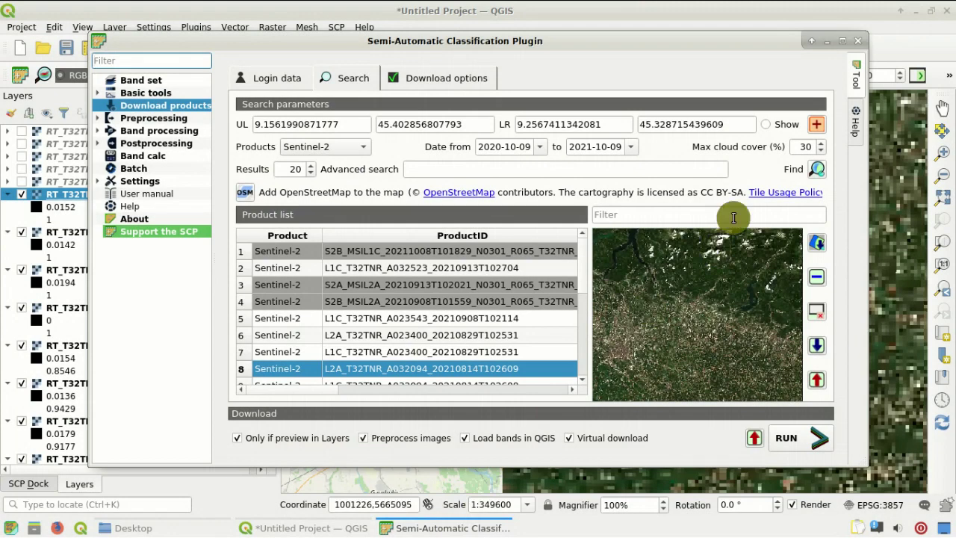
left_click(743, 15)
scroll(686, 375, "up", 1)
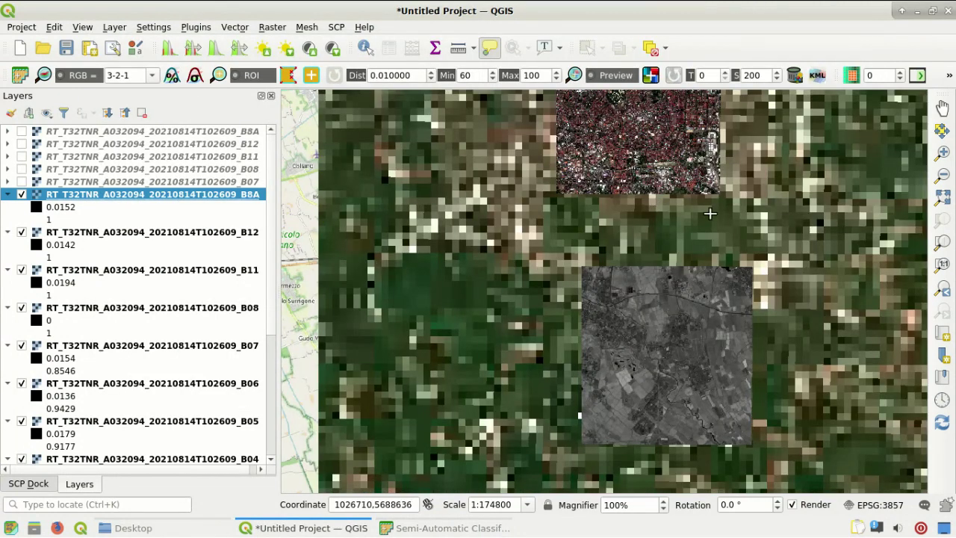
left_click(940, 109)
left_click_drag(838, 151, 820, 202)
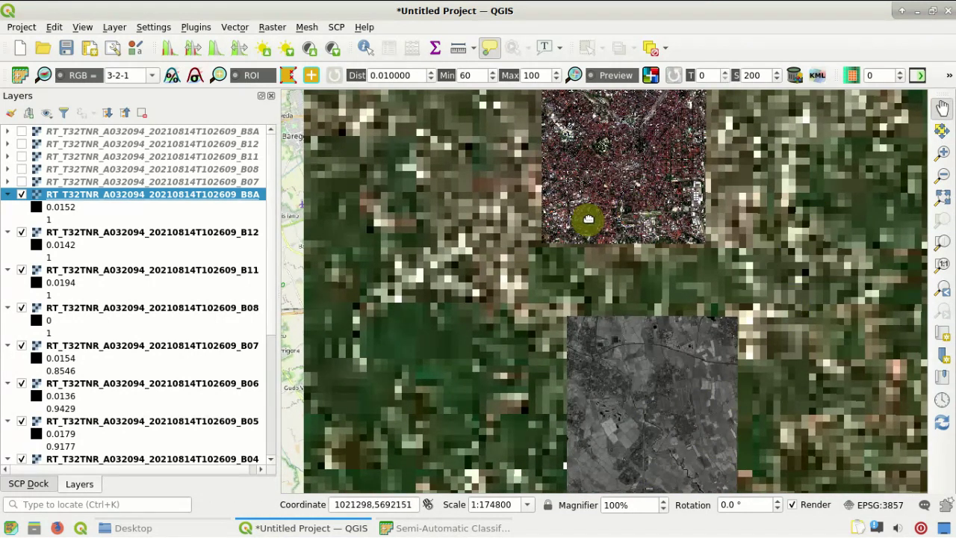
left_click(124, 115)
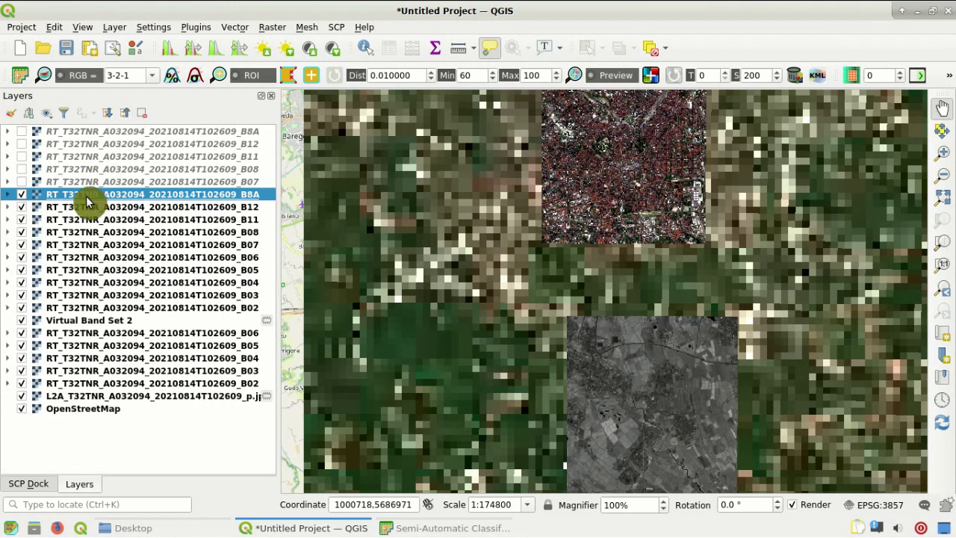